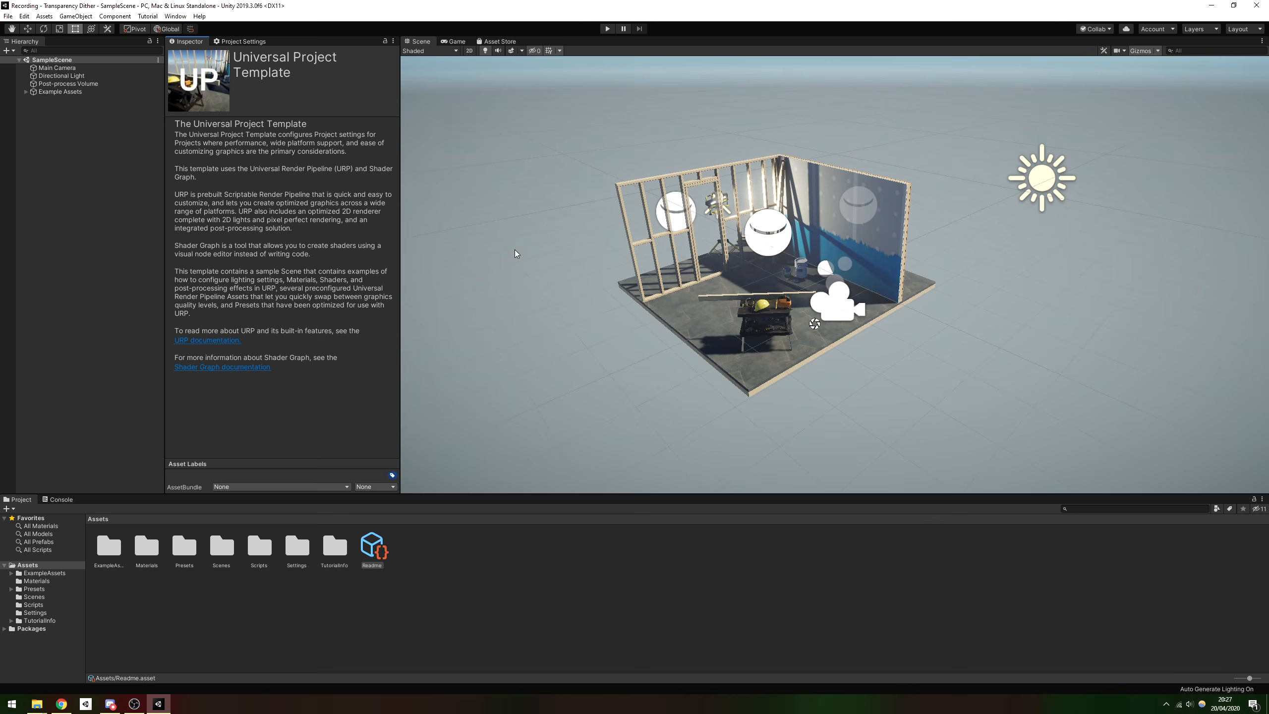
Step: Open the Package Manager and list all available packages to check the installed render pipeline
click(179, 17)
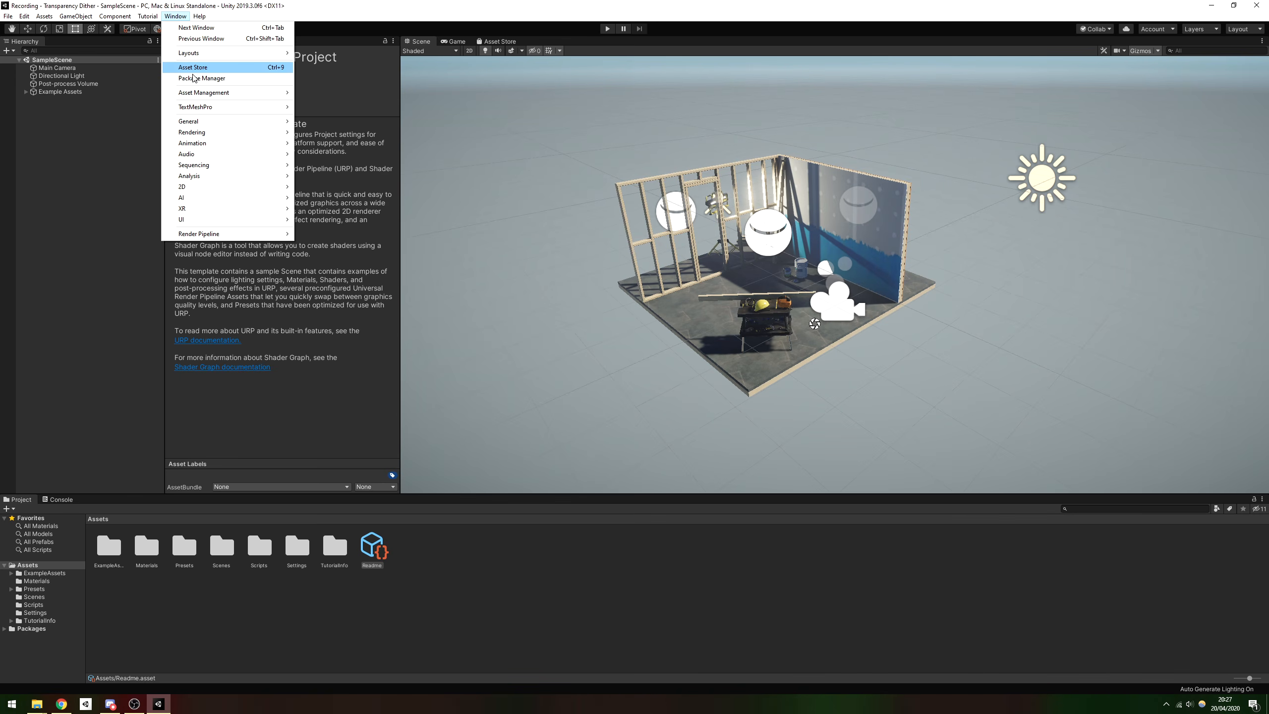
click(195, 78)
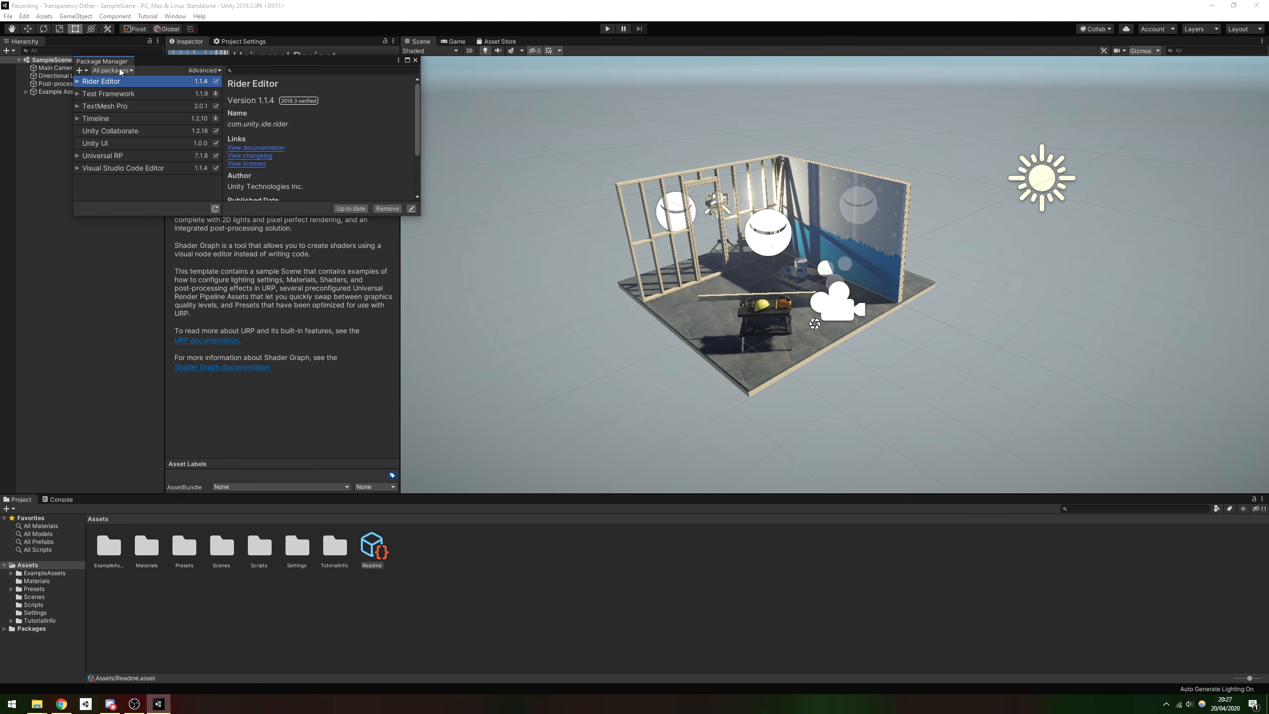
click(119, 71)
click(117, 81)
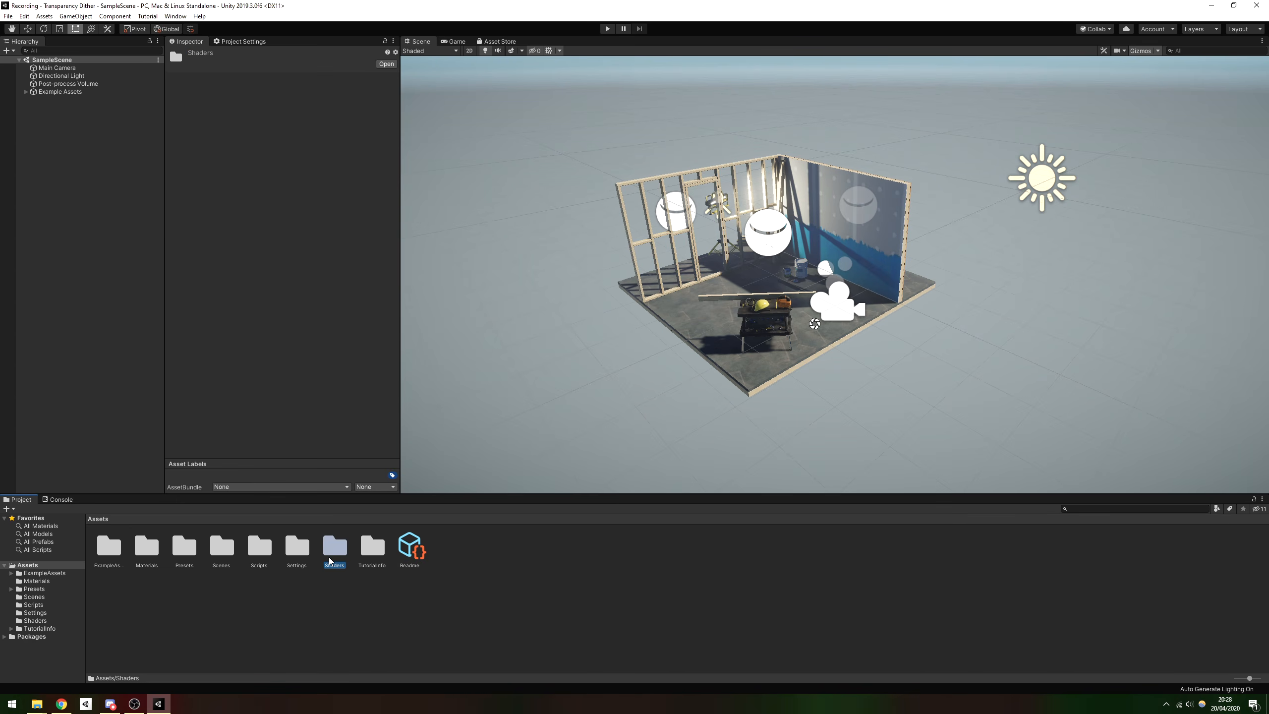
Step: Create a PBR Graph shader named DitherTransparency in the Shaders folder and open it for editing
double_click(330, 555)
right_click(313, 578)
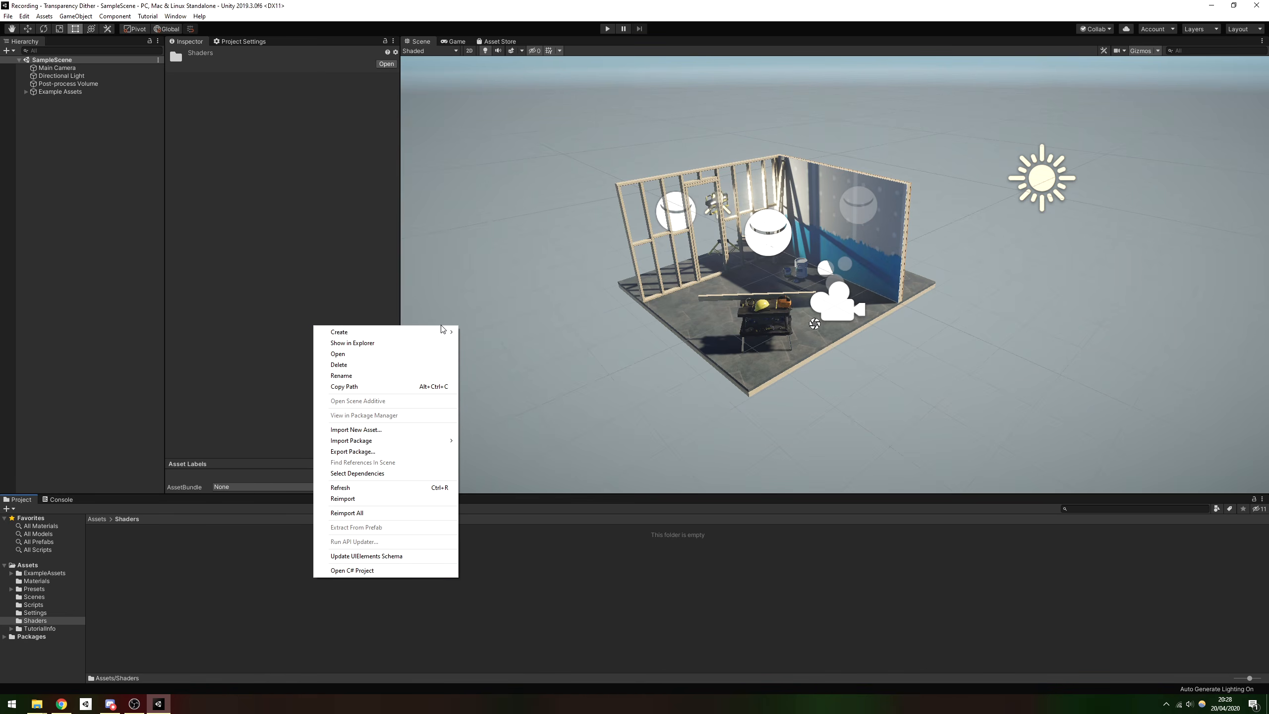
mouse_move(442, 330)
mouse_move(555, 317)
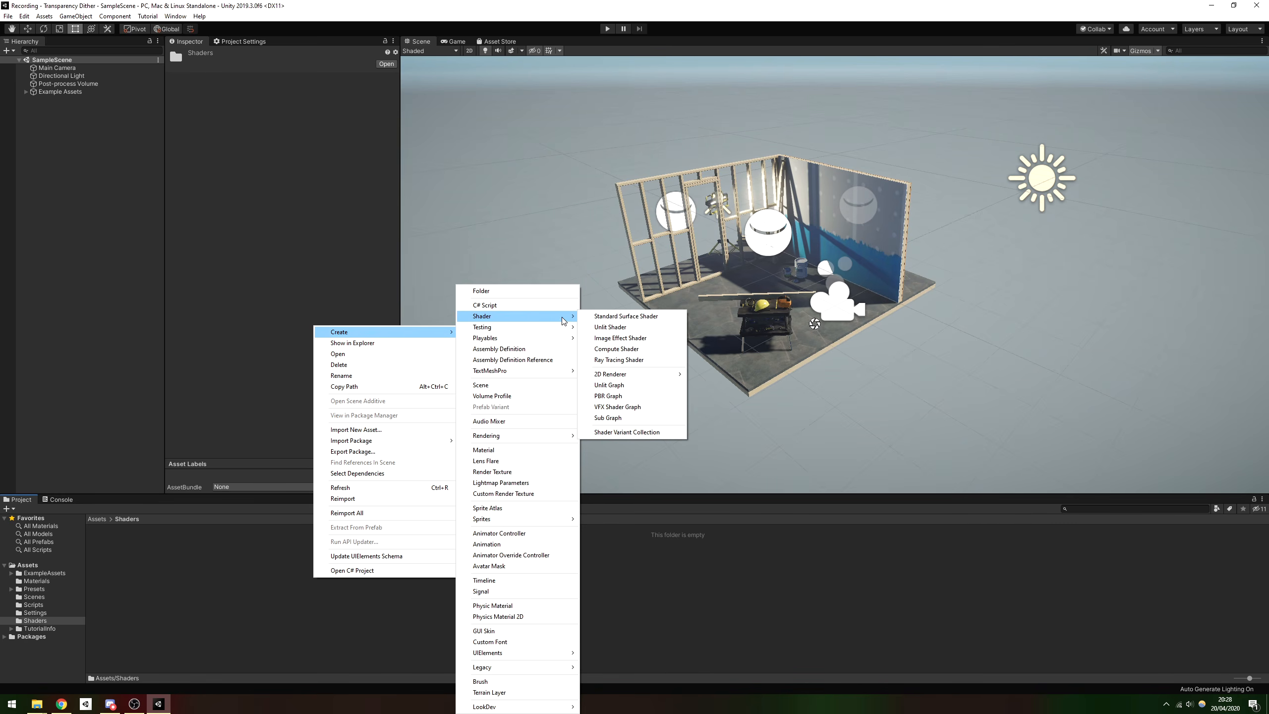
click(636, 398)
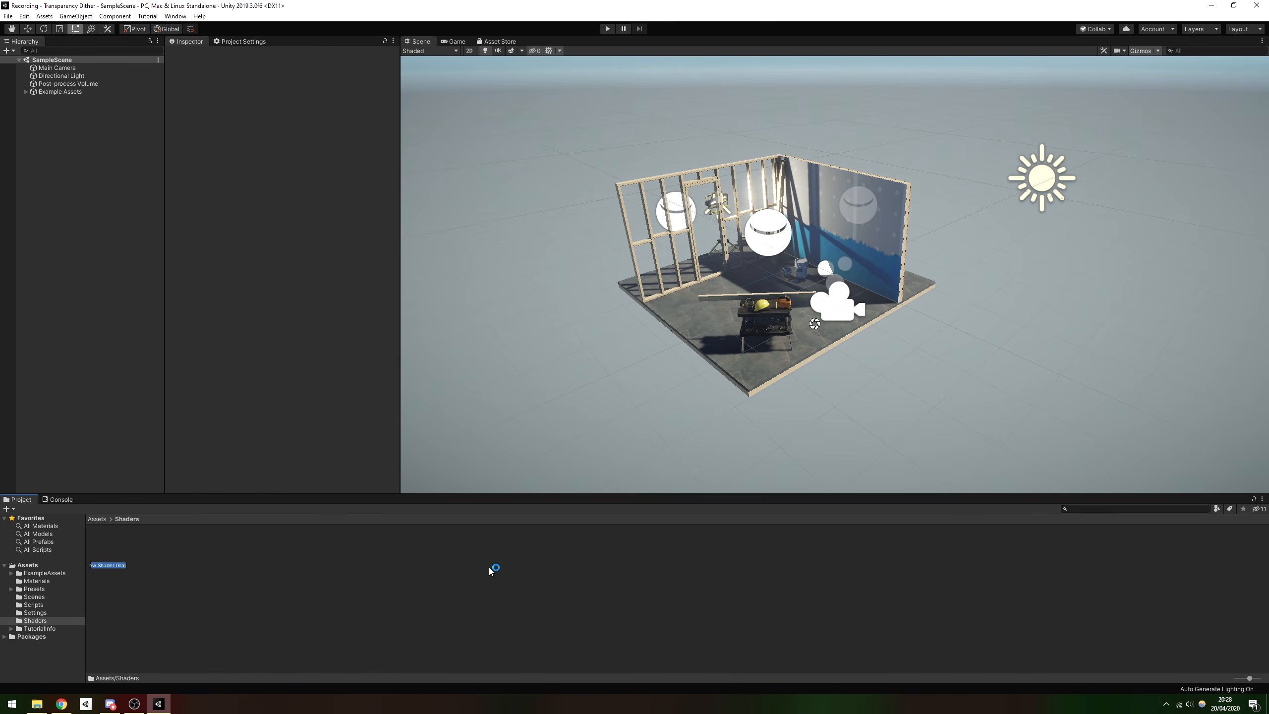
text(DitherTrans)
key(Return)
double_click(107, 546)
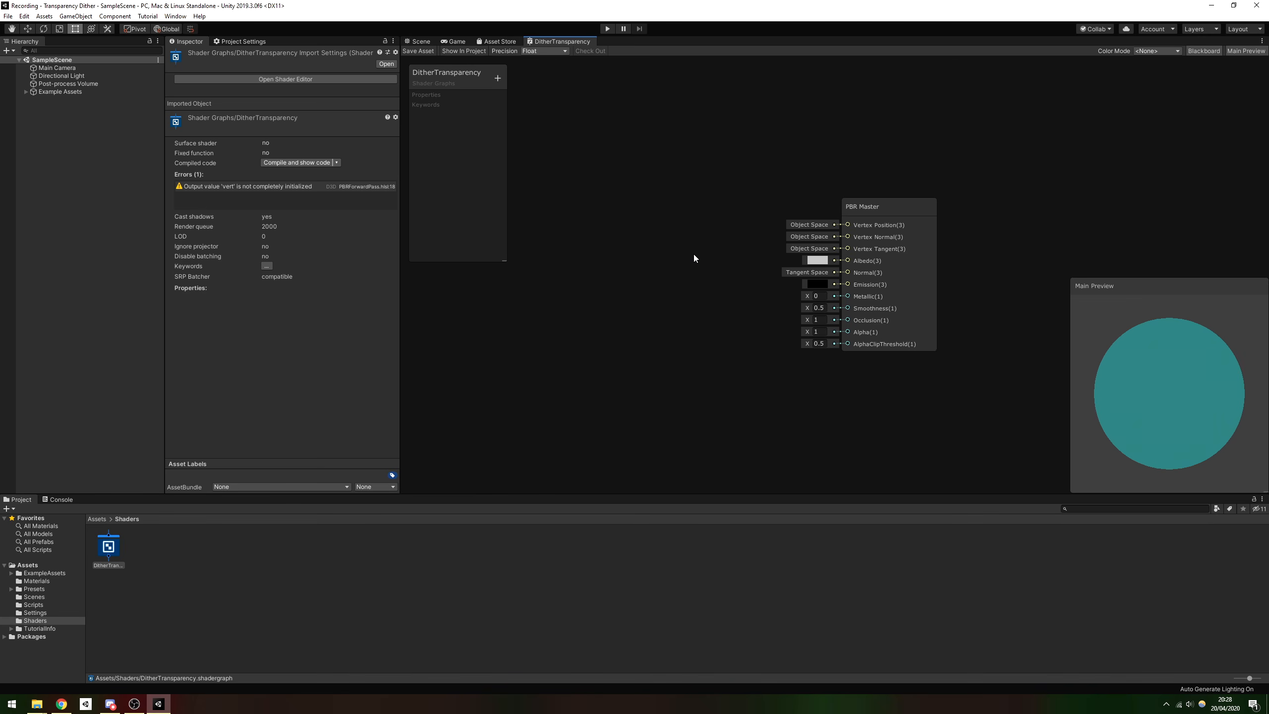
Step: Enlarge the Blackboard and add a Texture2D property named Albedo Texture with the reference _AlbedoTexture
drag(504, 259, 566, 486)
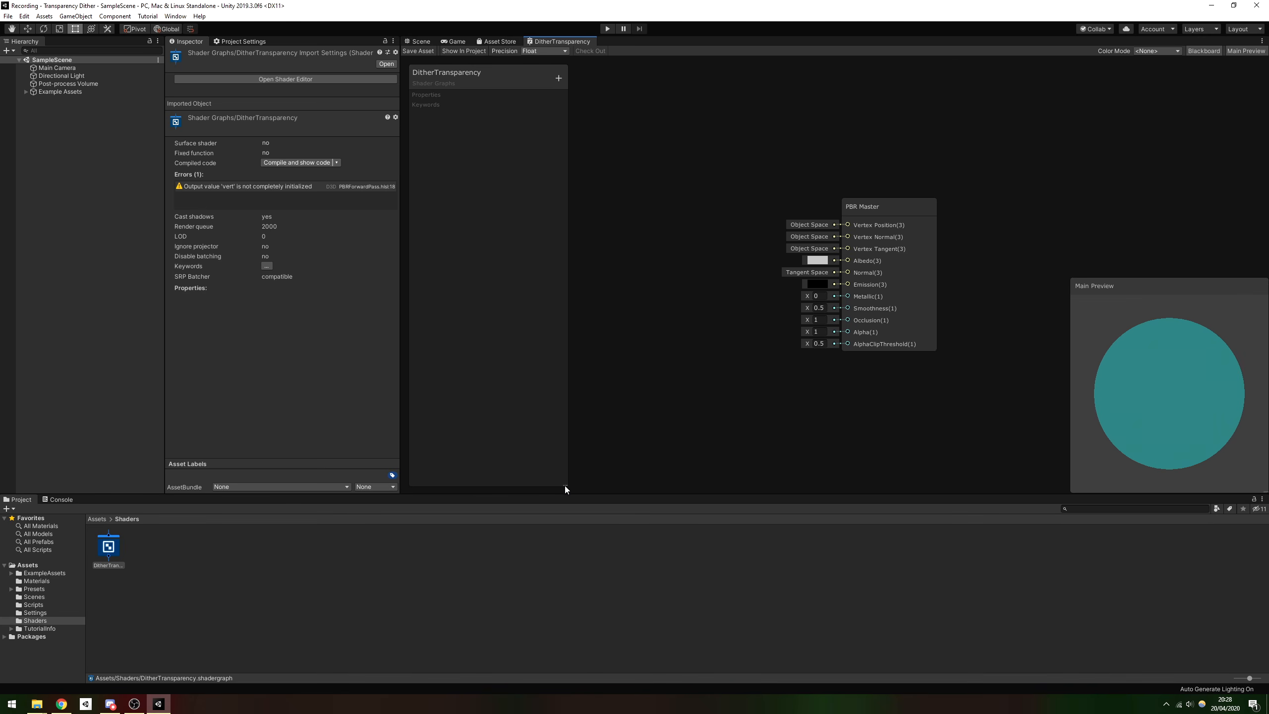
click(558, 79)
click(582, 141)
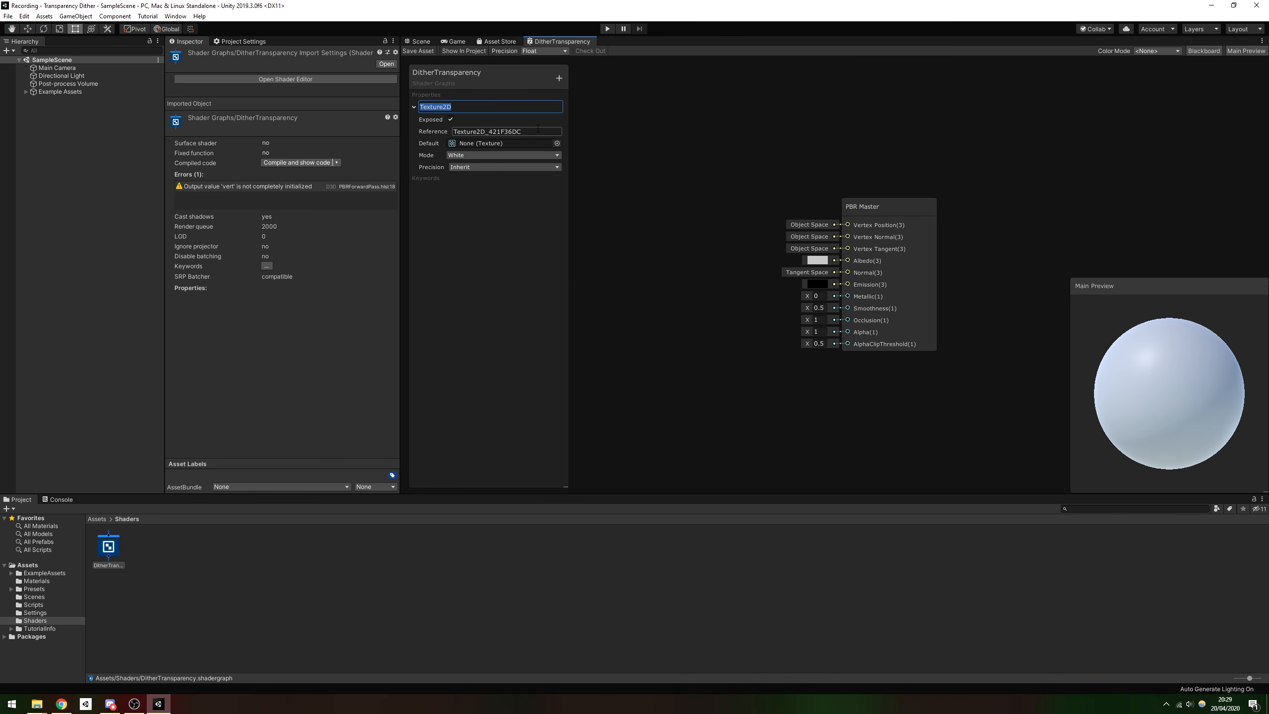
text(Albedo Text)
key(Return)
click(538, 131)
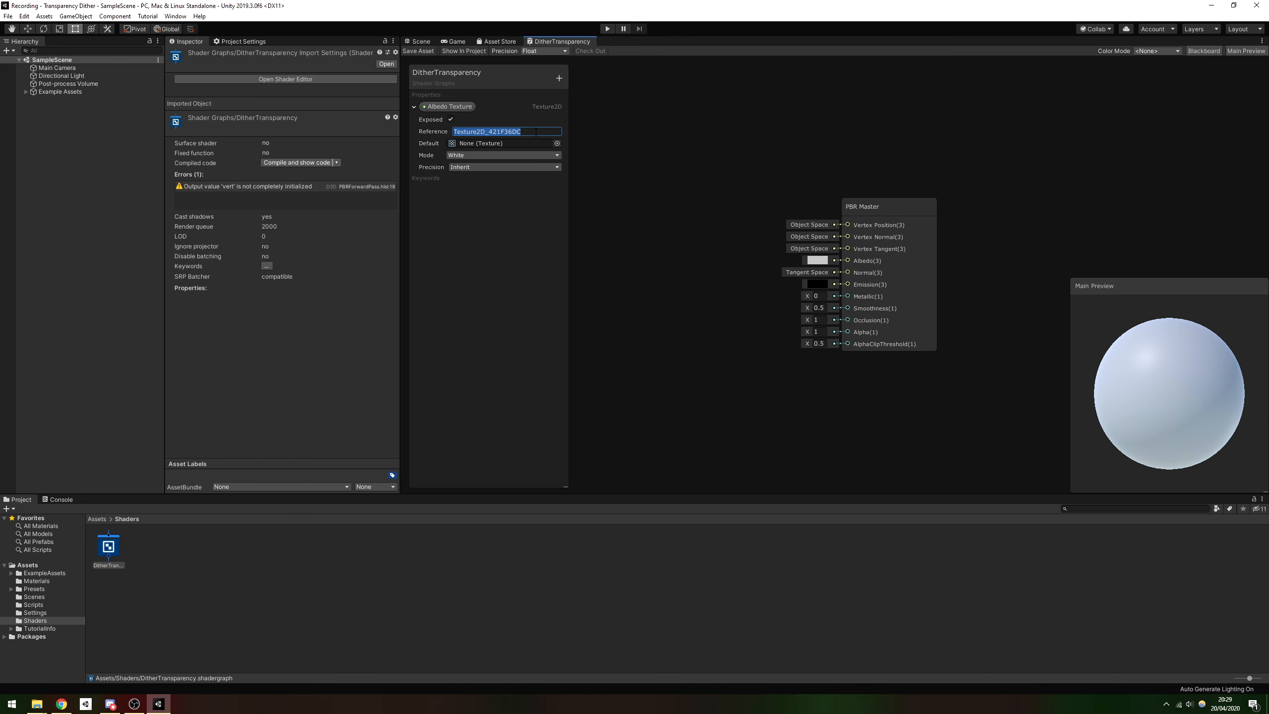
text(_AlbedoTexture)
click(650, 133)
Step: Add a Color property named Albedo Color with the reference _AlbedoColor
click(561, 77)
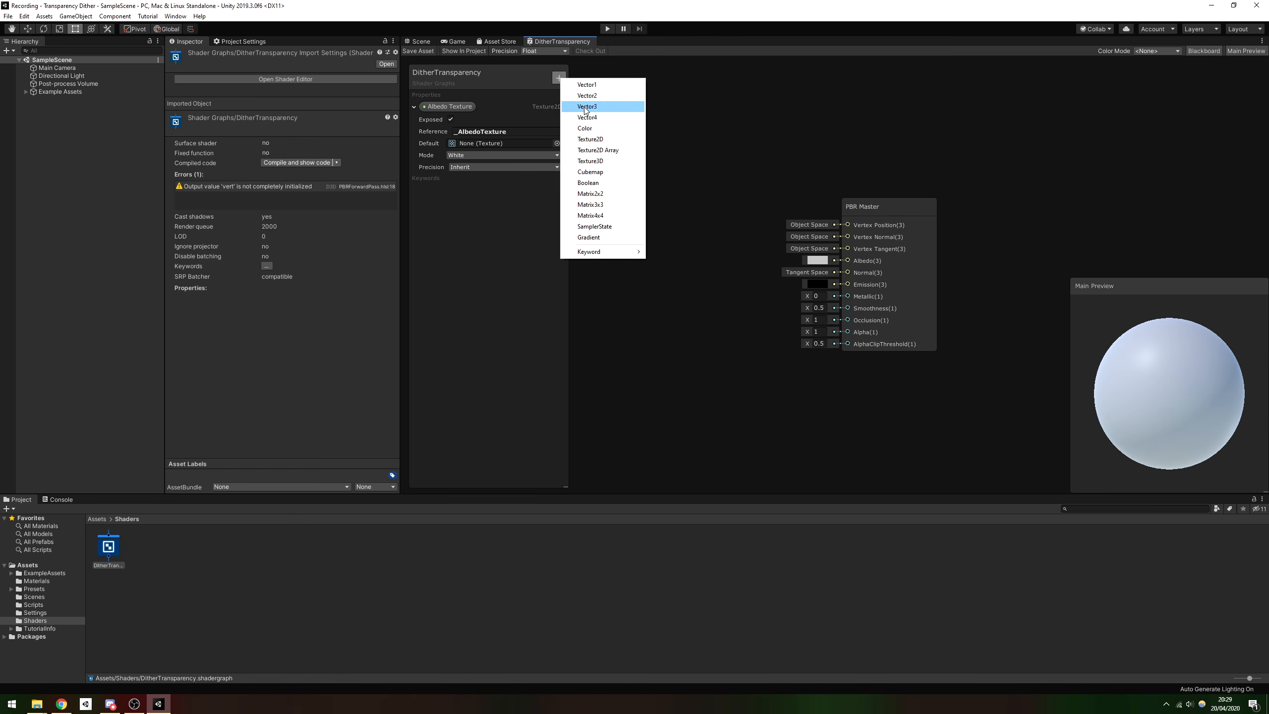
click(582, 129)
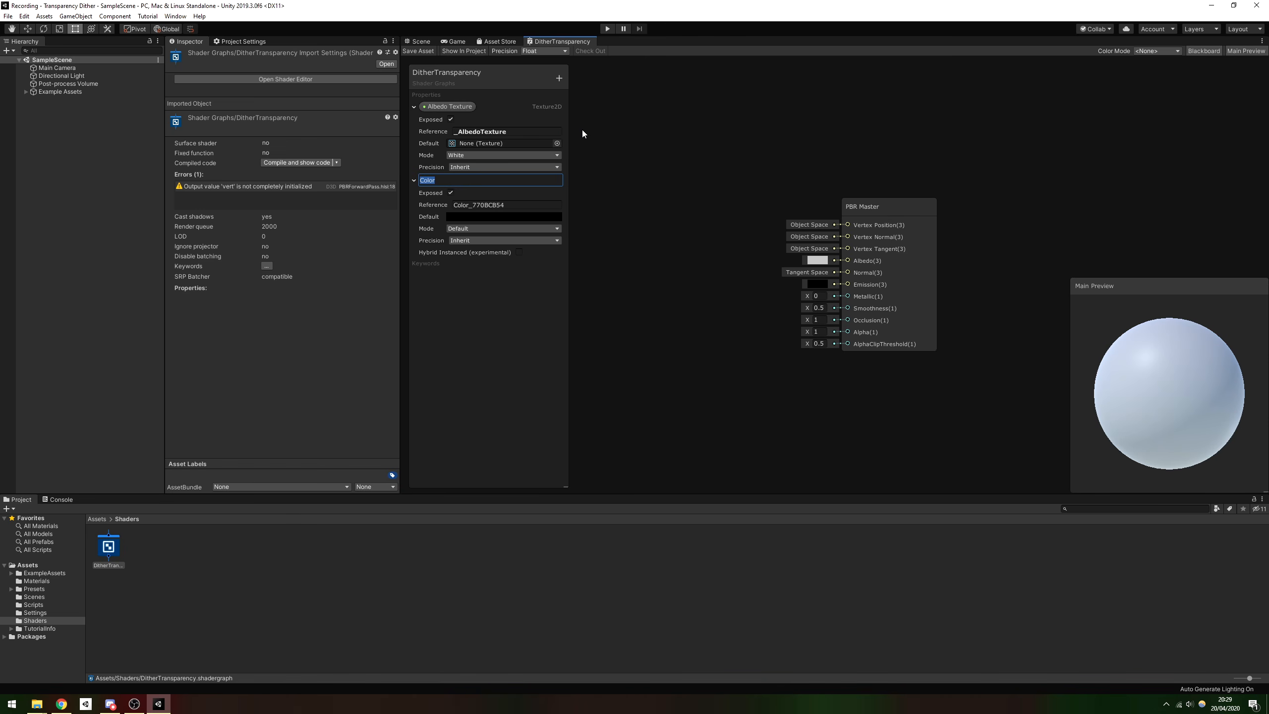
text(Albedo Color)
key(Return)
click(510, 205)
text(_AlbedoColor)
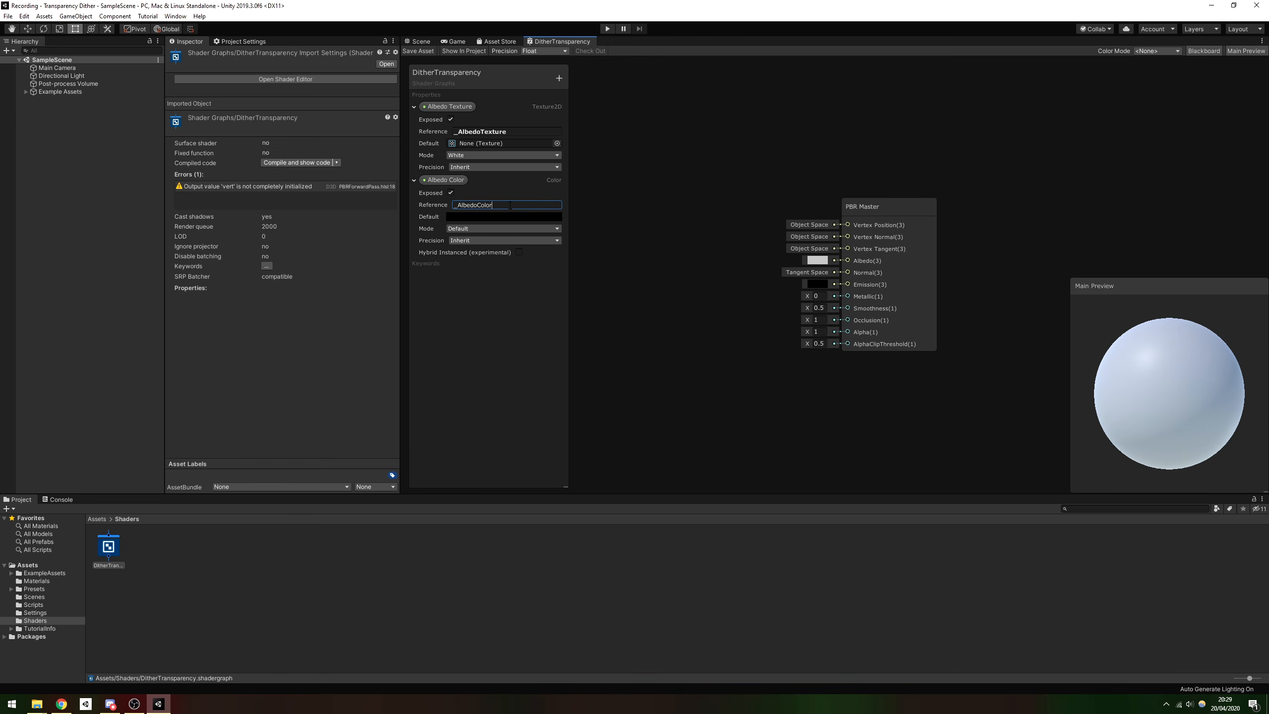
key(Return)
Step: Set the default value of the Albedo Color property to opaque white
click(510, 216)
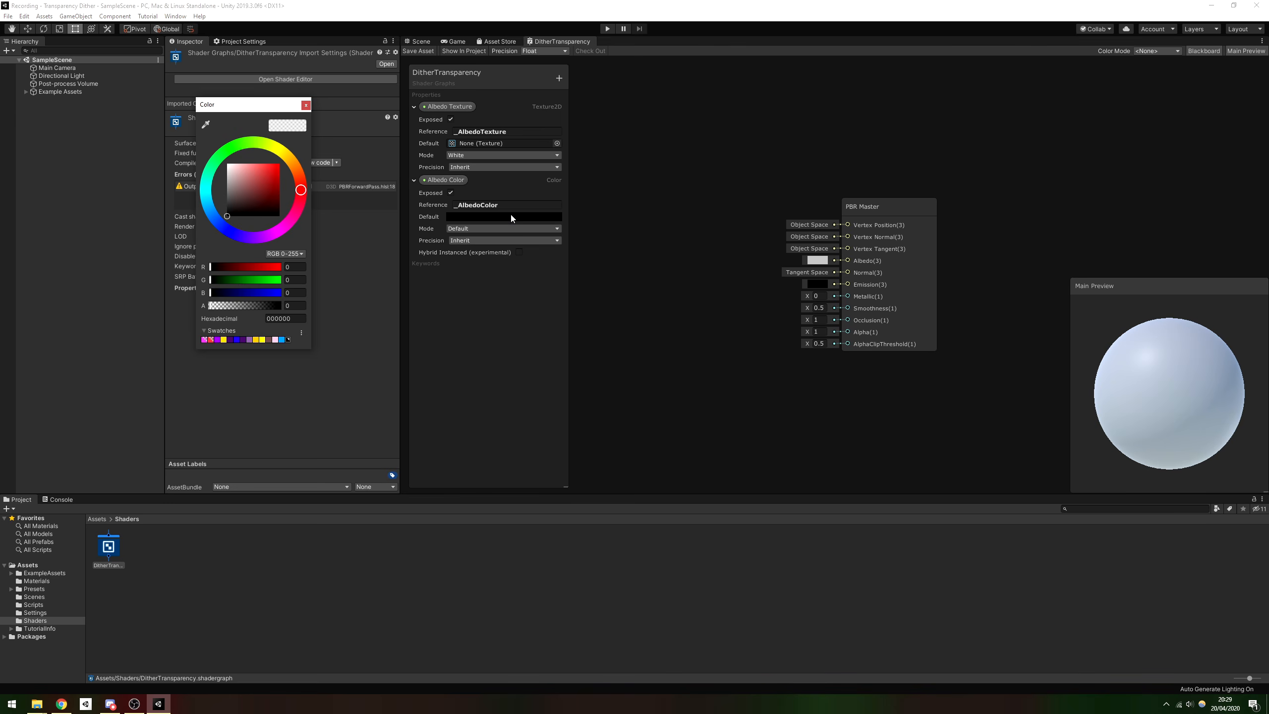
mouse_move(266, 305)
mouse_down()
mouse_move(288, 307)
mouse_move(287, 293)
mouse_up()
drag(270, 280, 290, 280)
click(292, 264)
text(255)
click(306, 105)
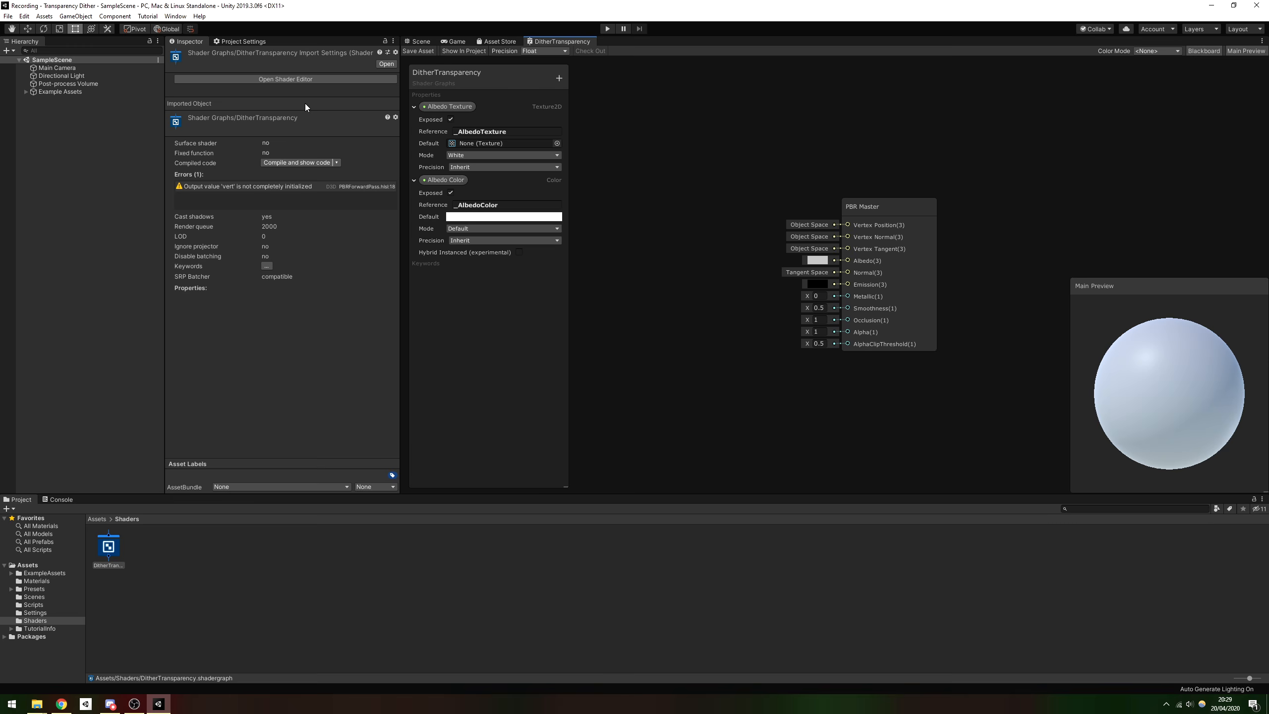
Step: Add a Vector1 property named Opacity with the reference _Opacity and a default value of 1
click(559, 77)
click(574, 83)
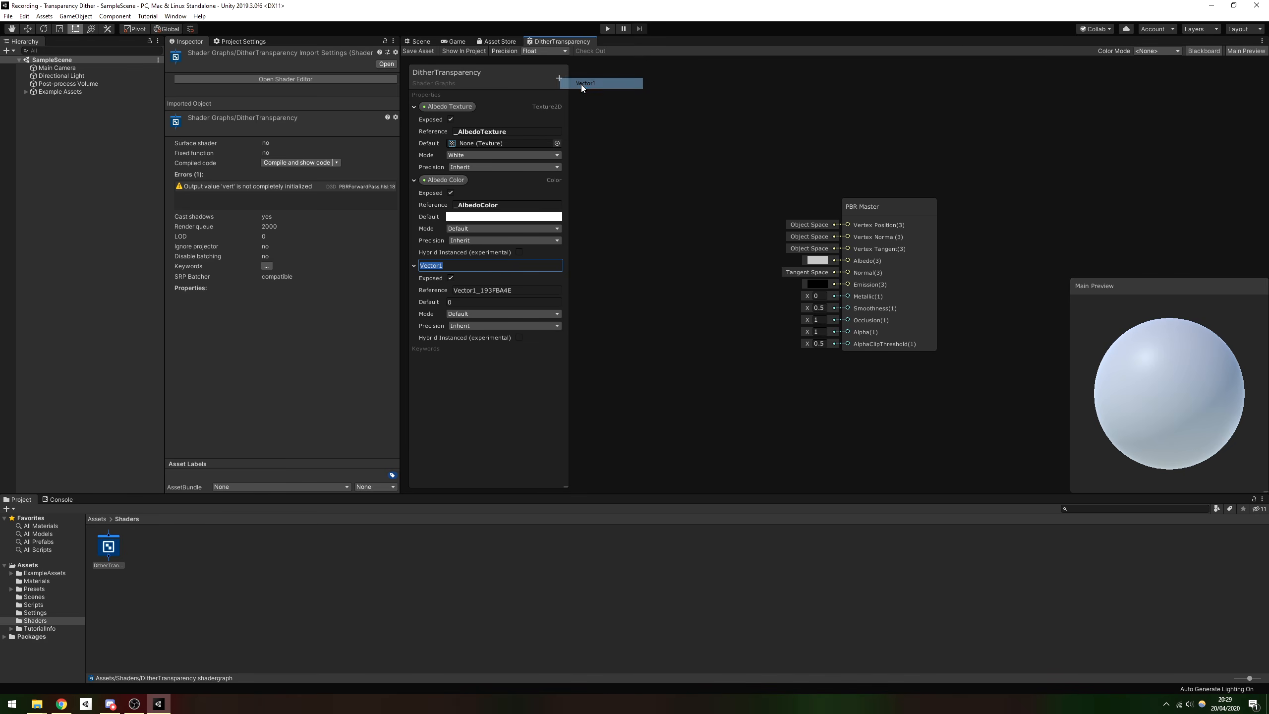
text(Opacity)
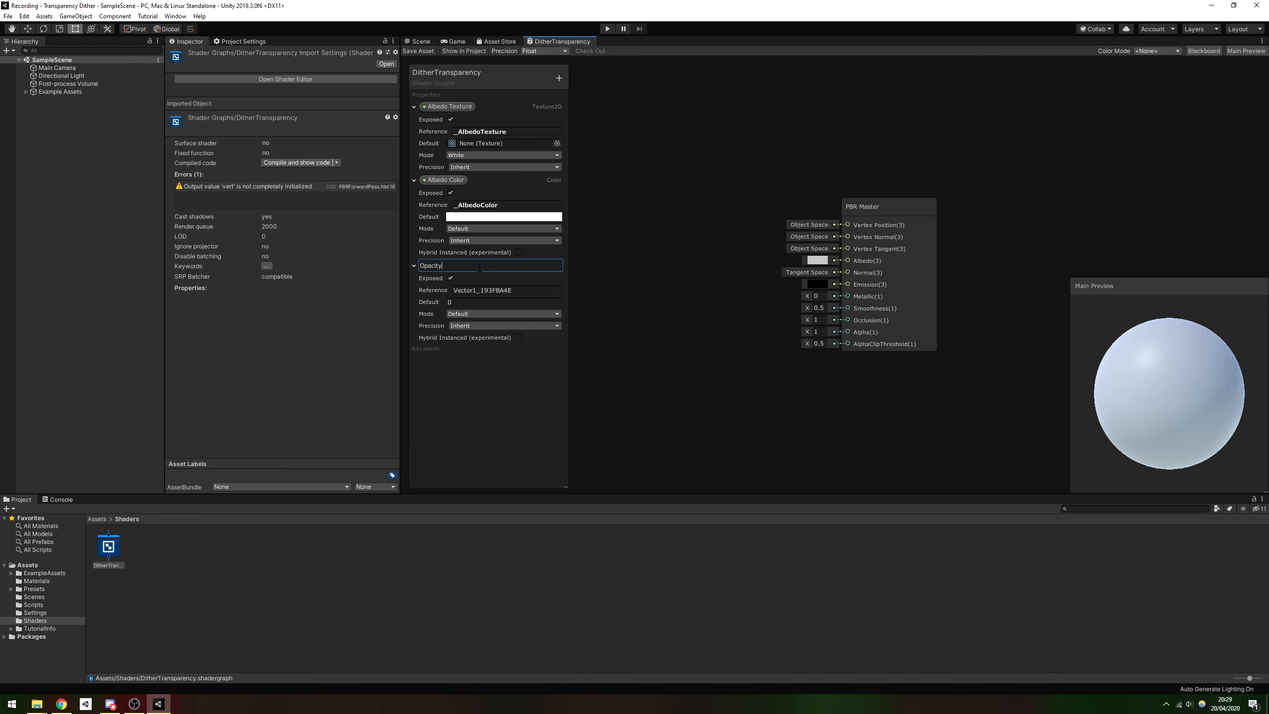
key(Return)
double_click(477, 290)
text(_)
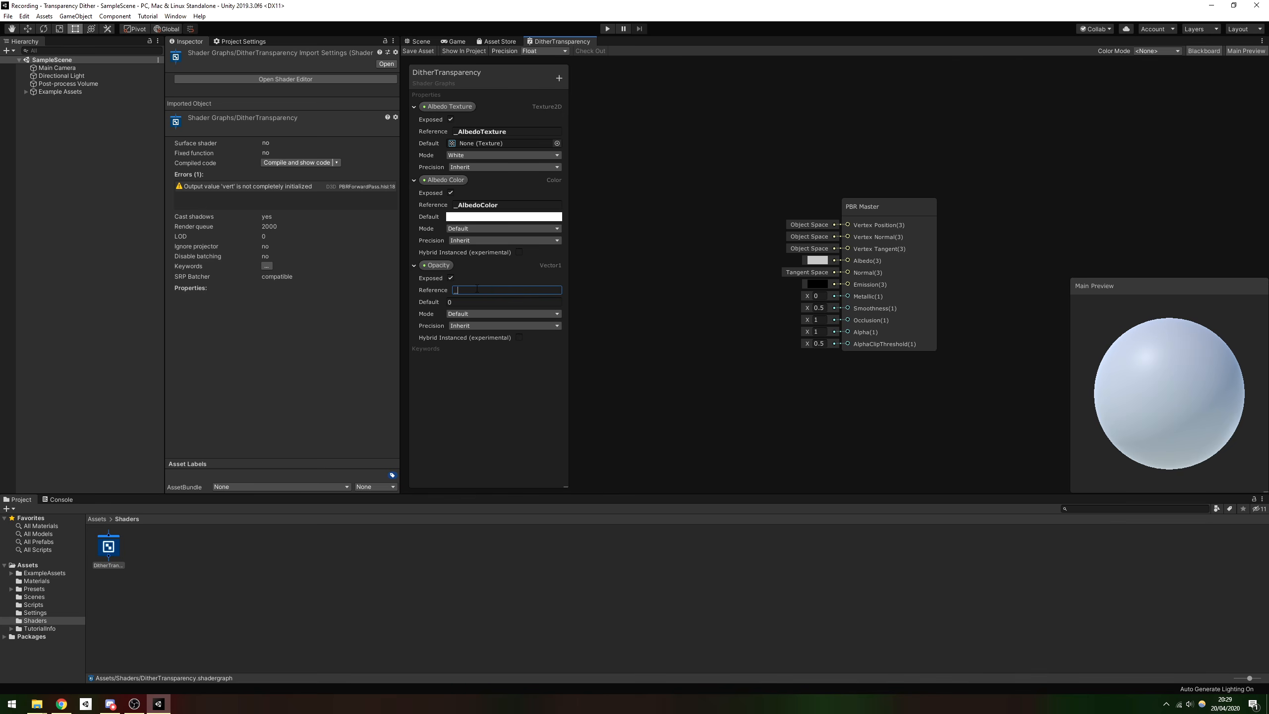
text(Opacity)
key(Return)
click(473, 302)
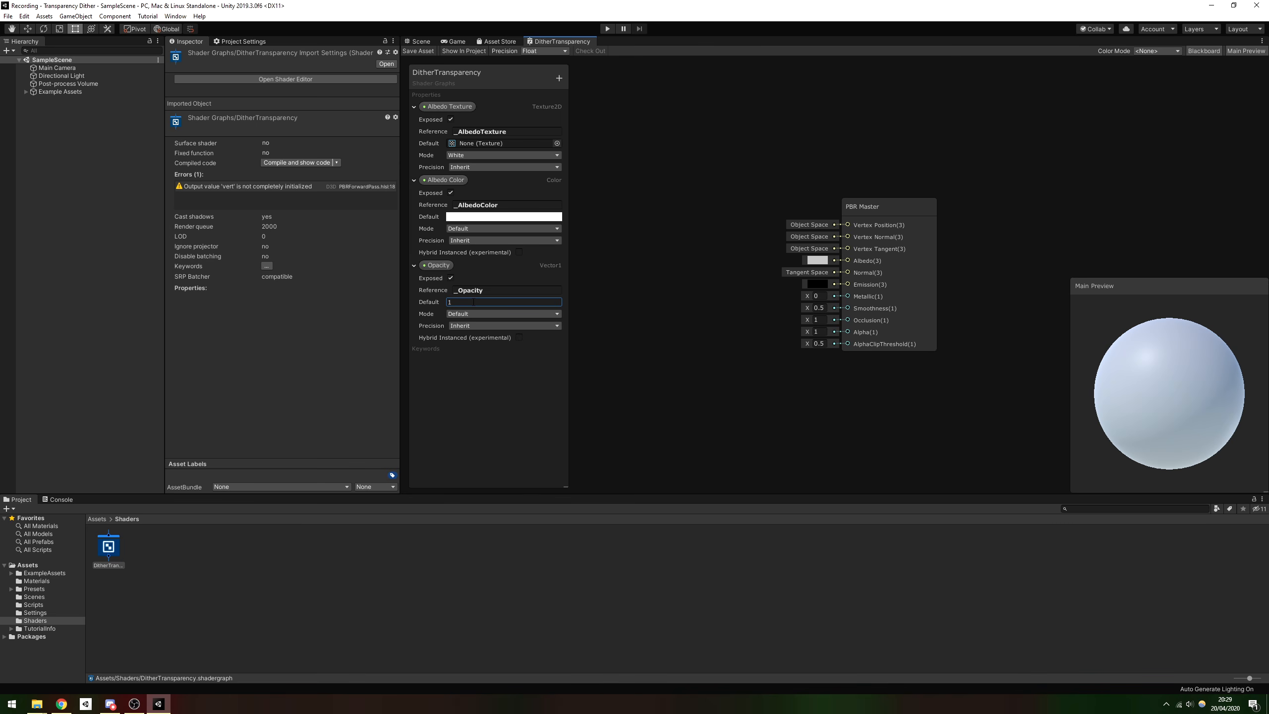
Step: Add a Vector1 property named Dither Size with the reference _DitherSize and a default value of 1
click(559, 77)
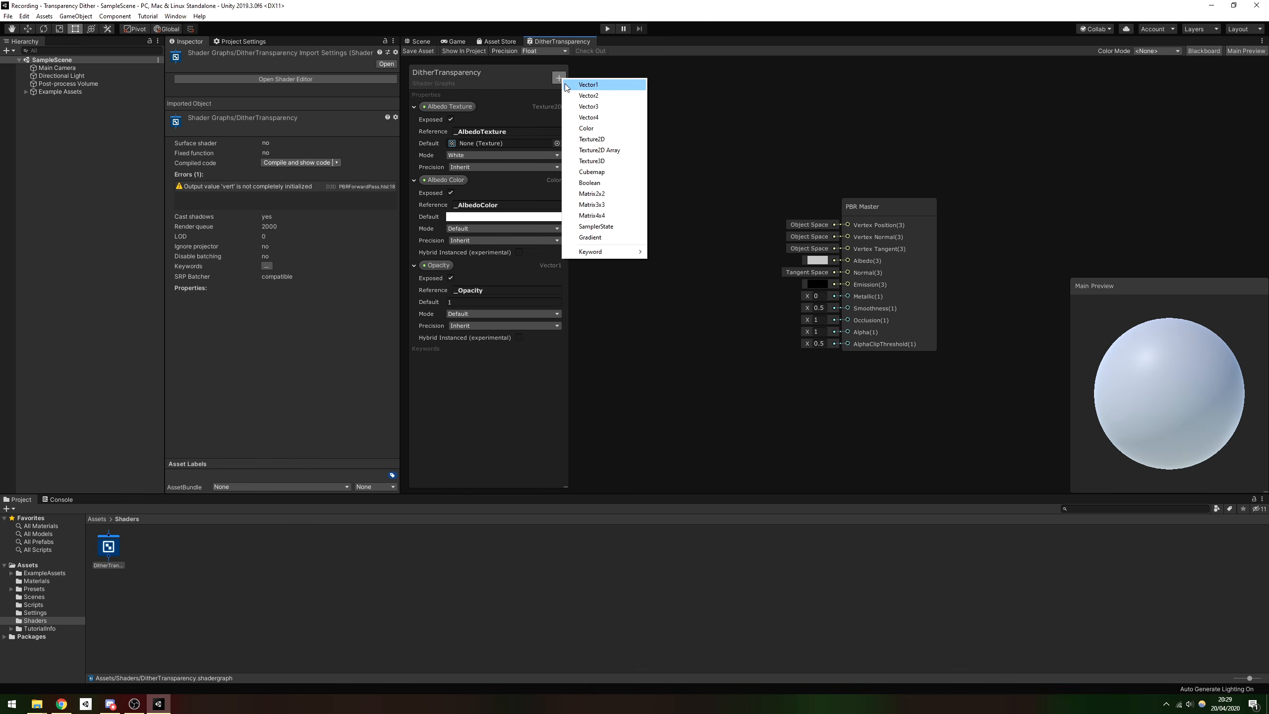
click(579, 86)
text(Dither)
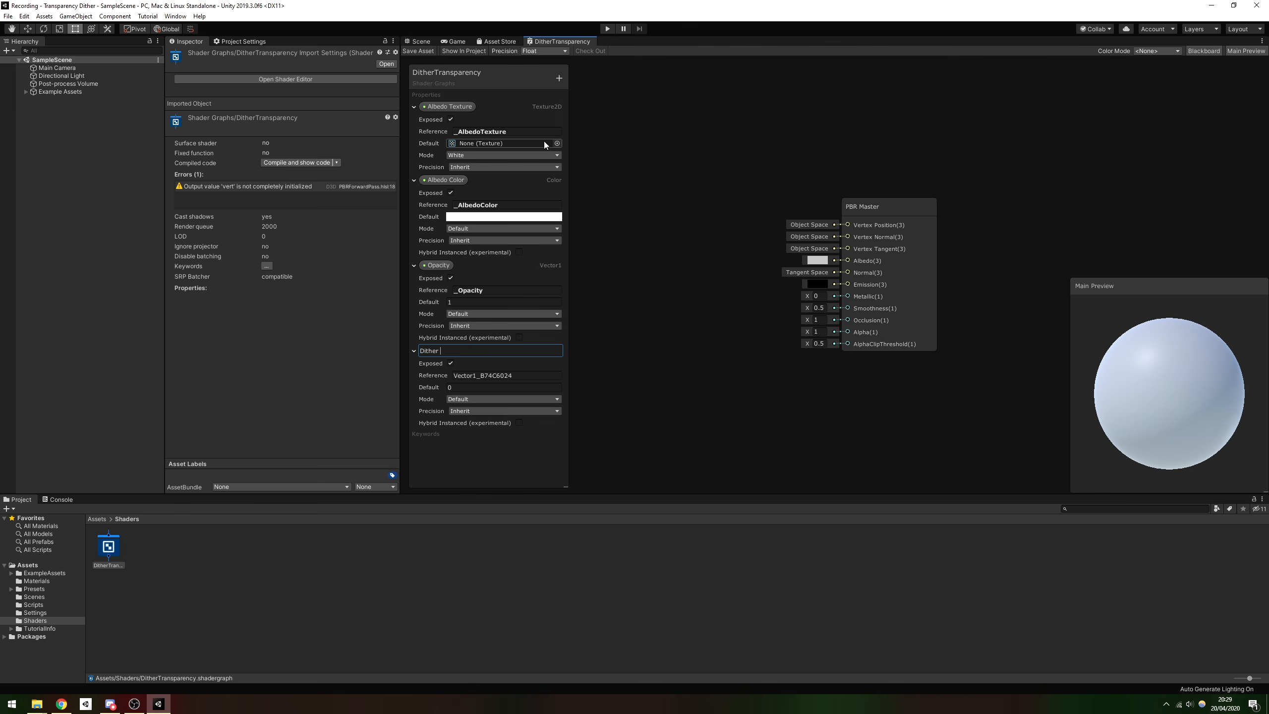
text( Size)
key(Return)
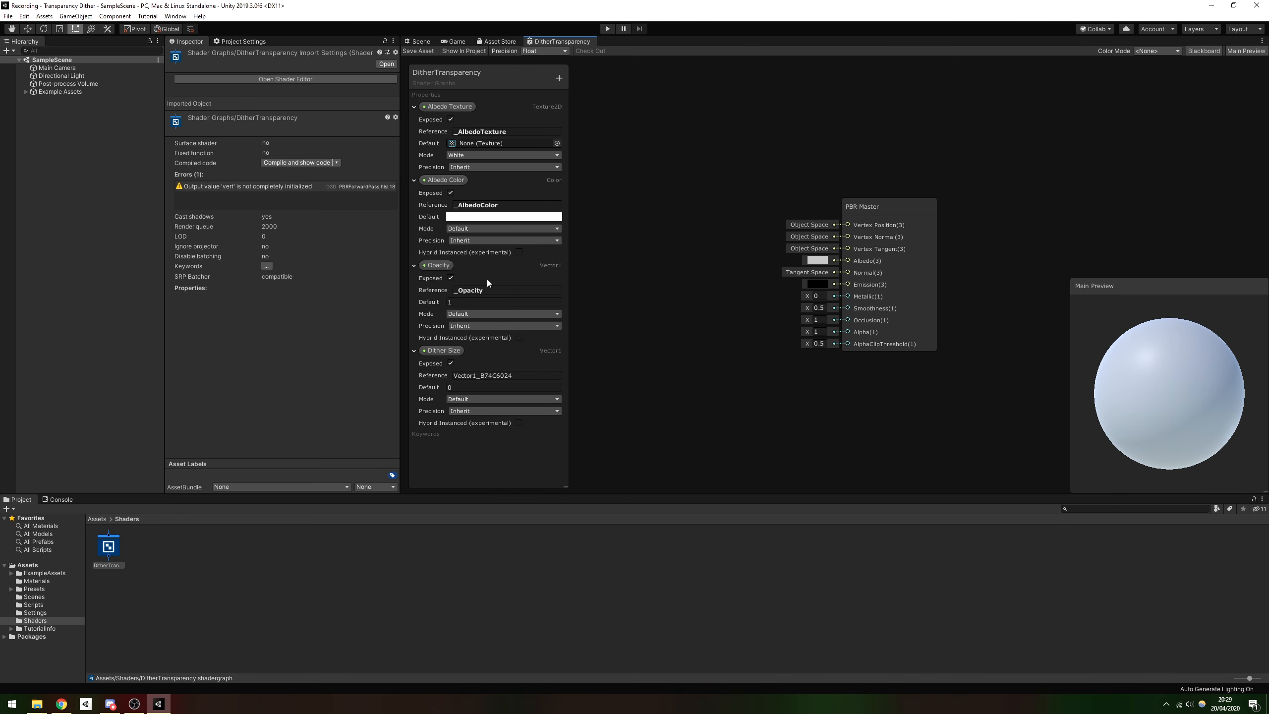
click(493, 375)
text(_DitherSize)
key(Return)
click(490, 385)
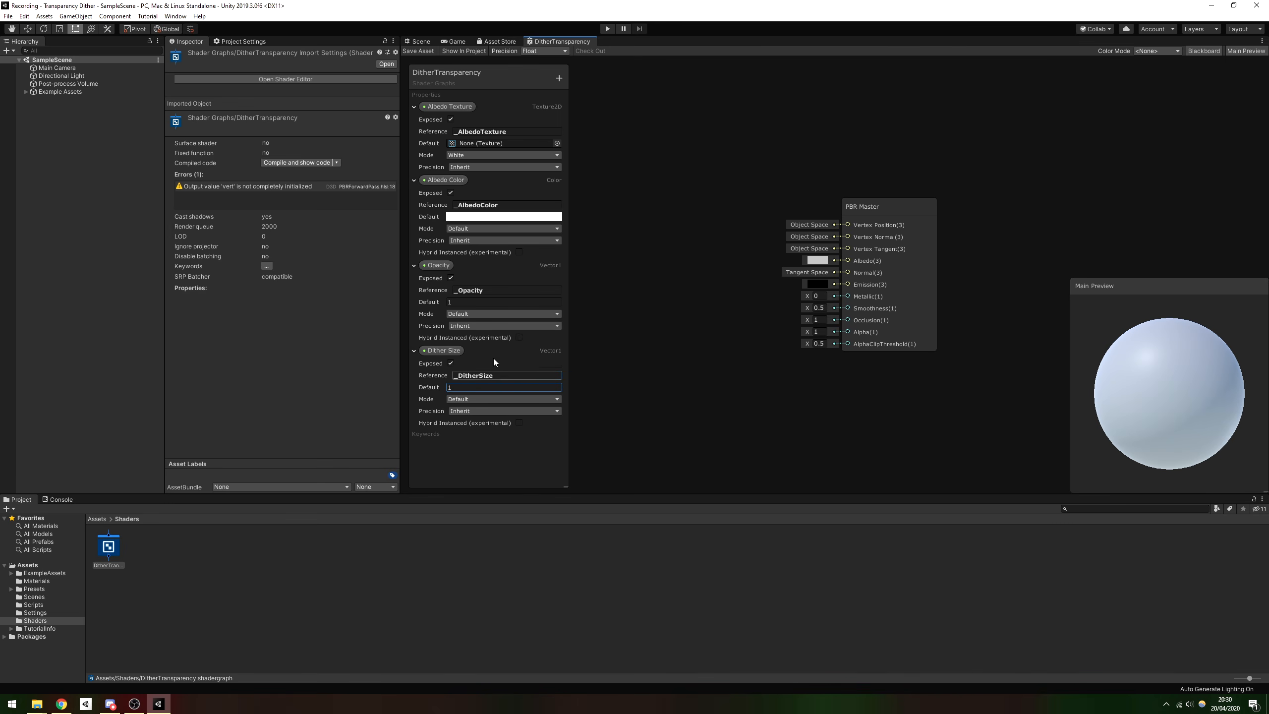
Step: Add a Color property named Emission with the reference _Emission and set its mode to HDR
click(559, 78)
click(581, 128)
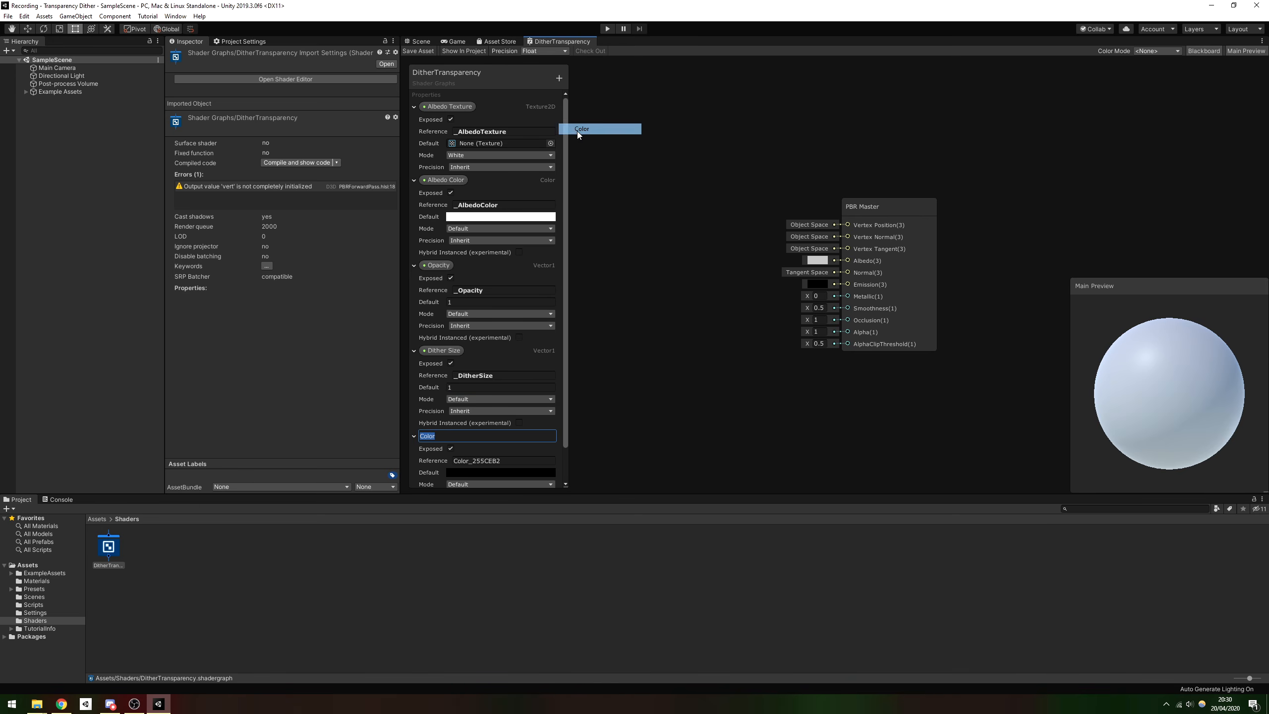
text(Emission)
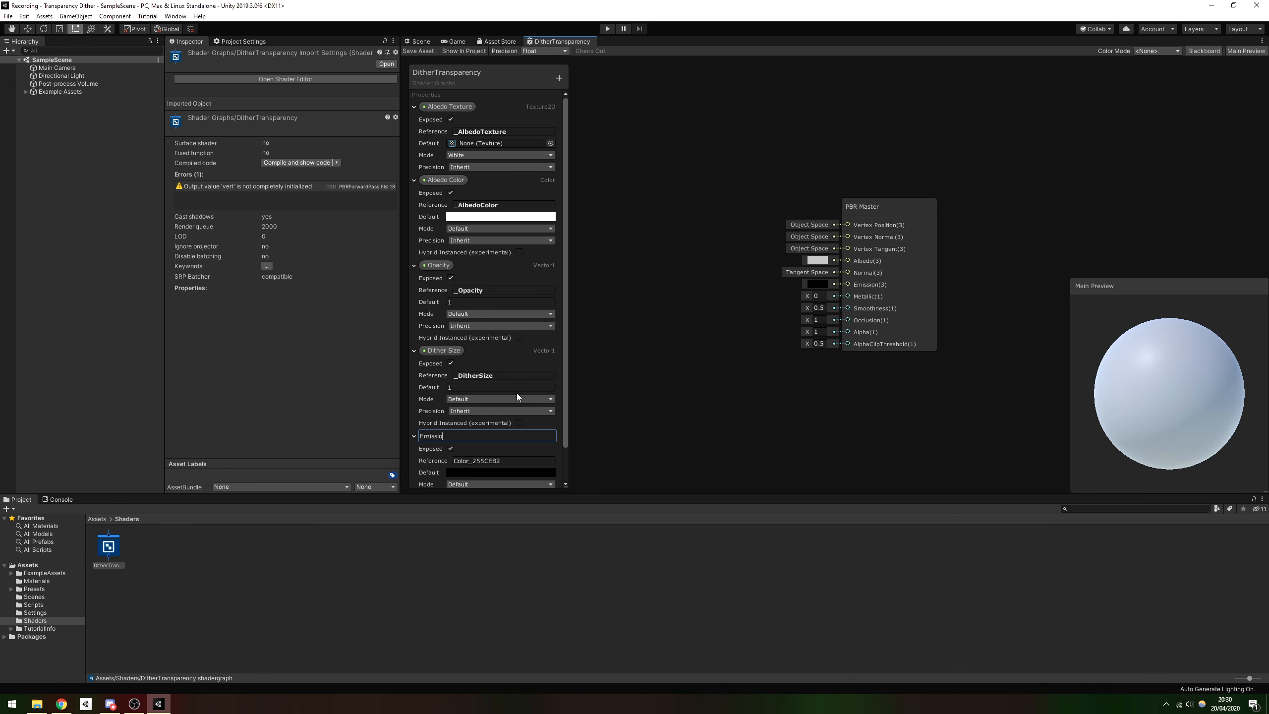
key(Return)
scroll(524, 383, down, 2)
click(479, 423)
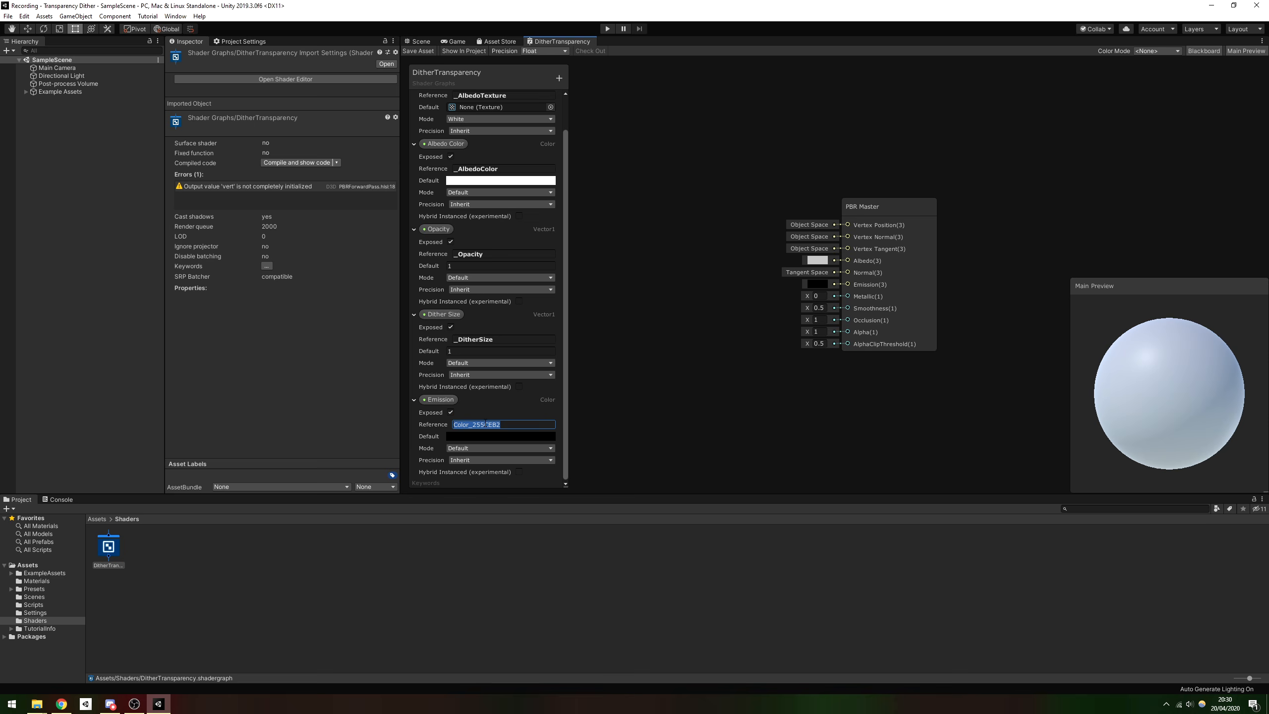
text(_Emission)
key(Return)
click(463, 448)
click(465, 462)
Step: Add the Emission property to the graph, keeping only one node of it, and connect it to the PBR Master's Emission input
middle_drag(664, 237, 835, 210)
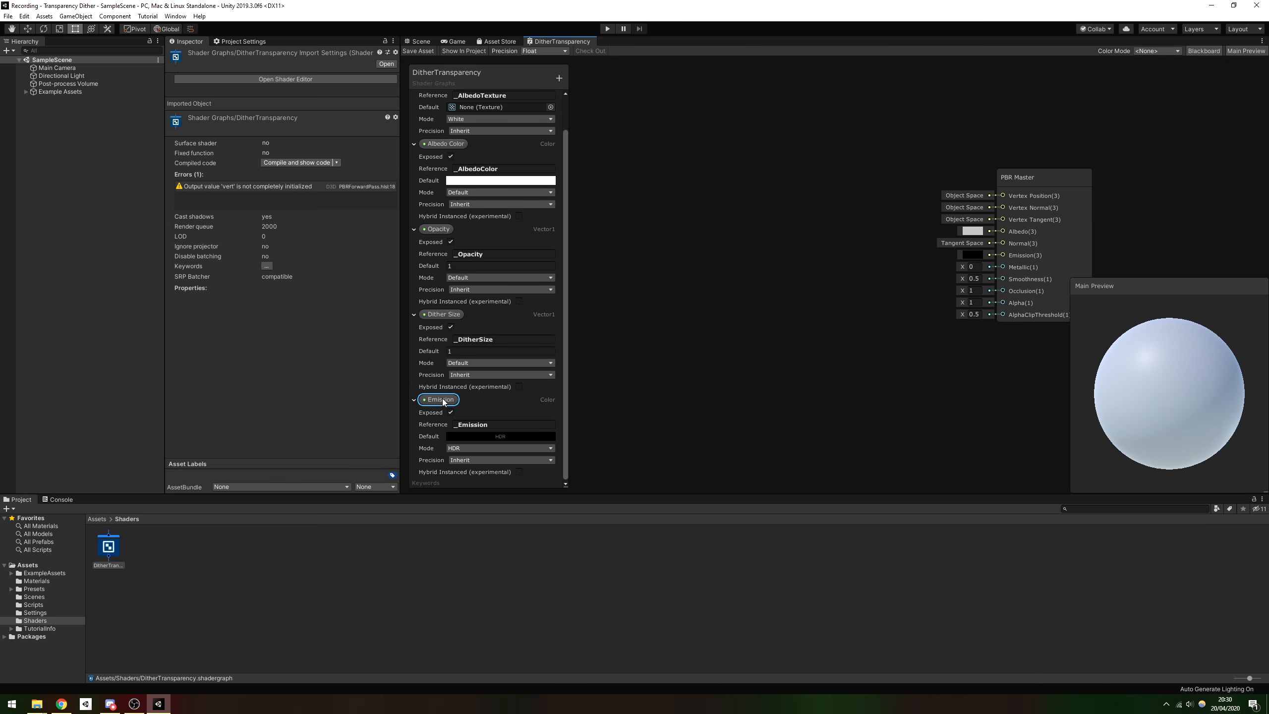
drag(439, 399, 726, 251)
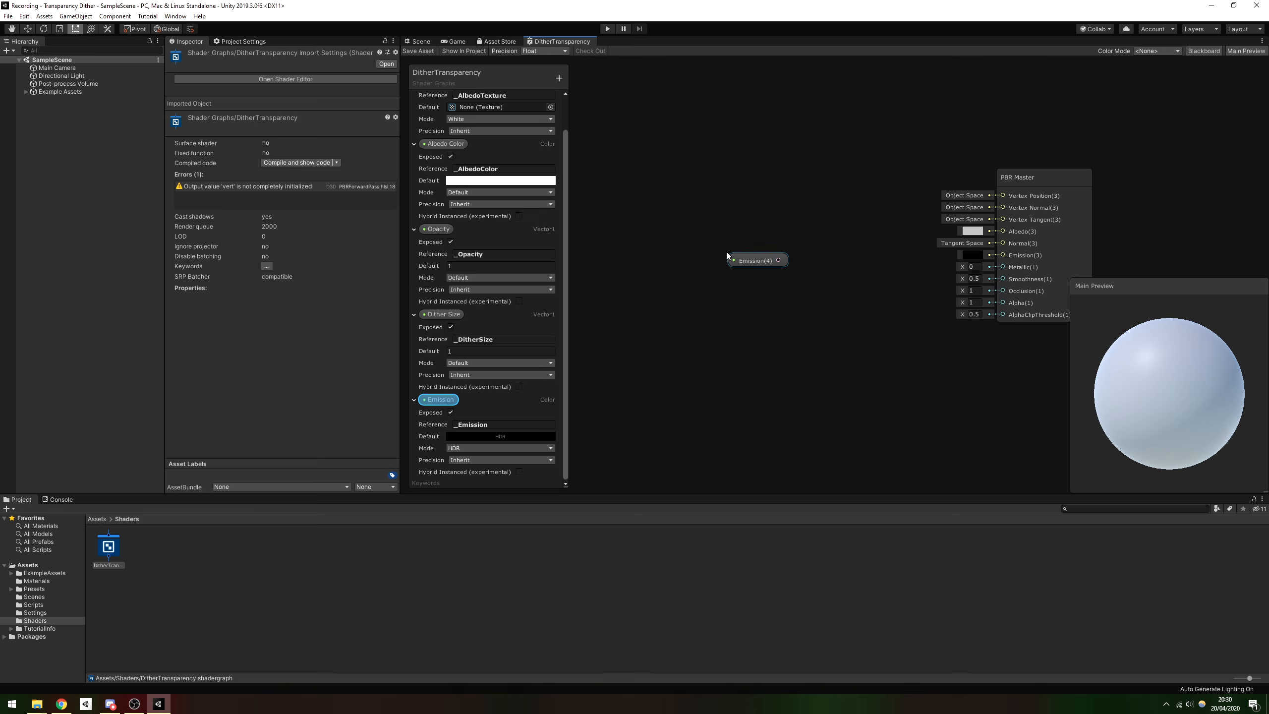
right_click(812, 182)
click(825, 187)
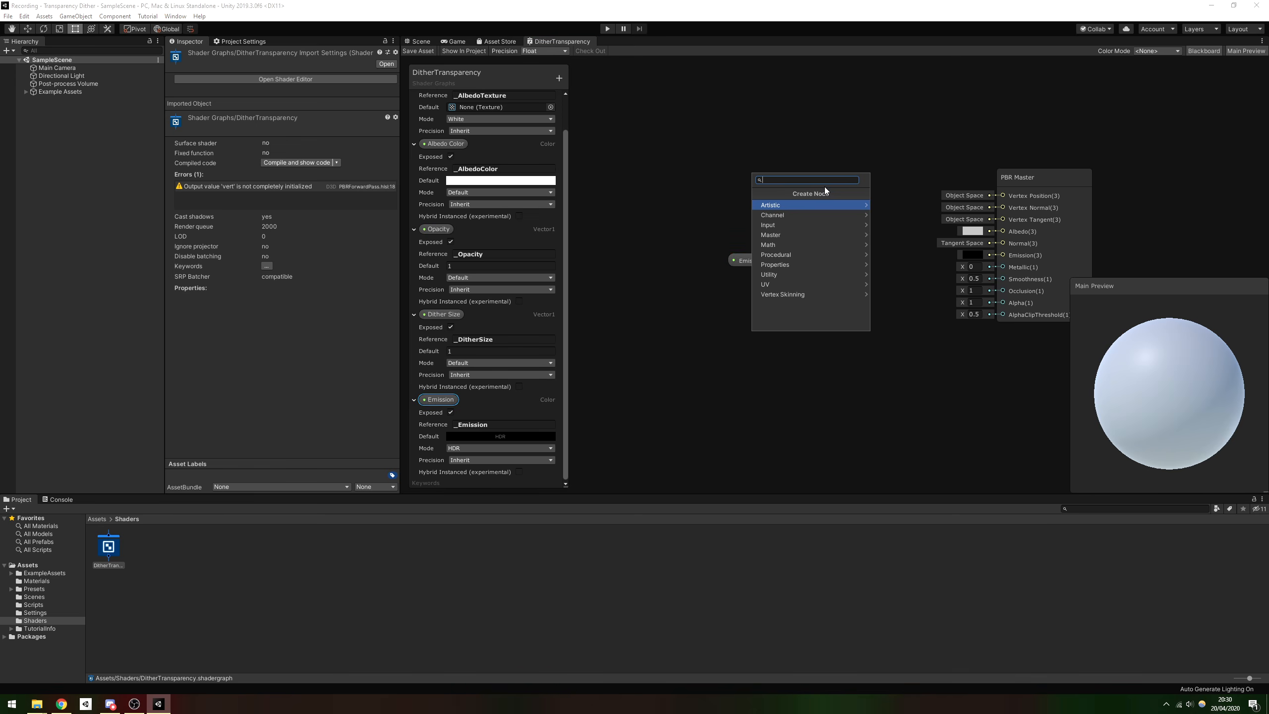
text(emission)
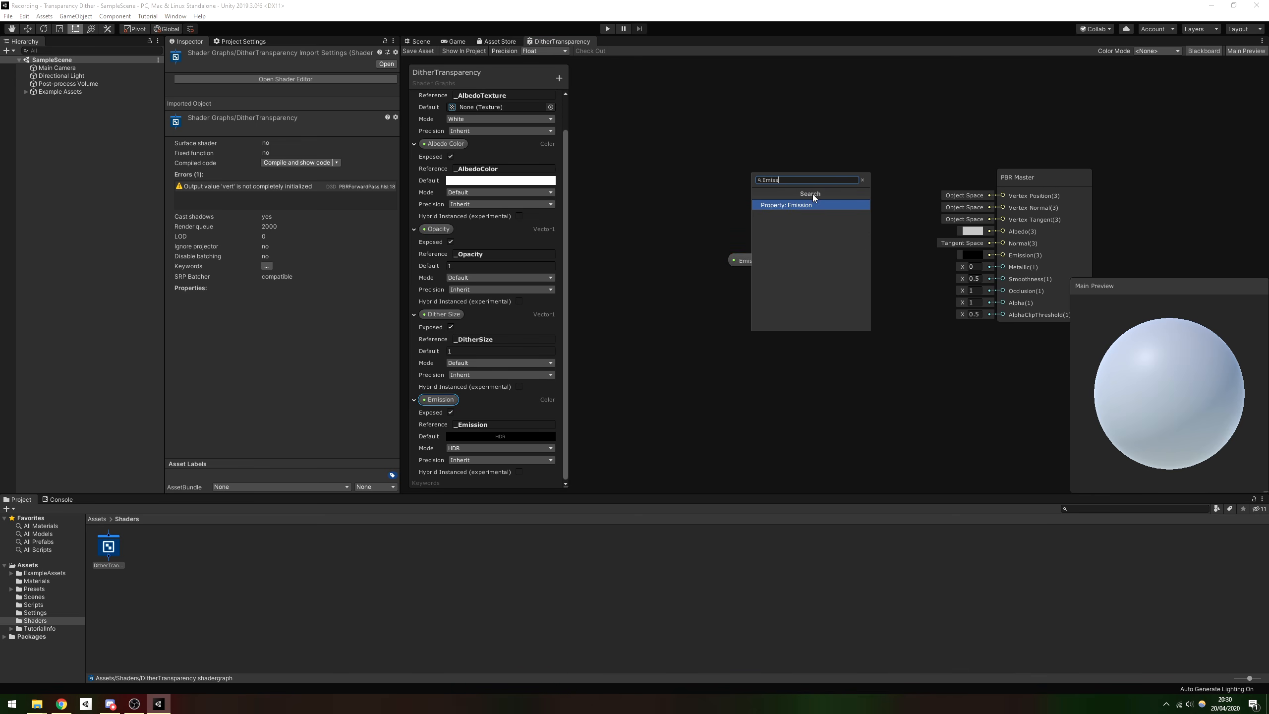
click(811, 203)
key(Delete)
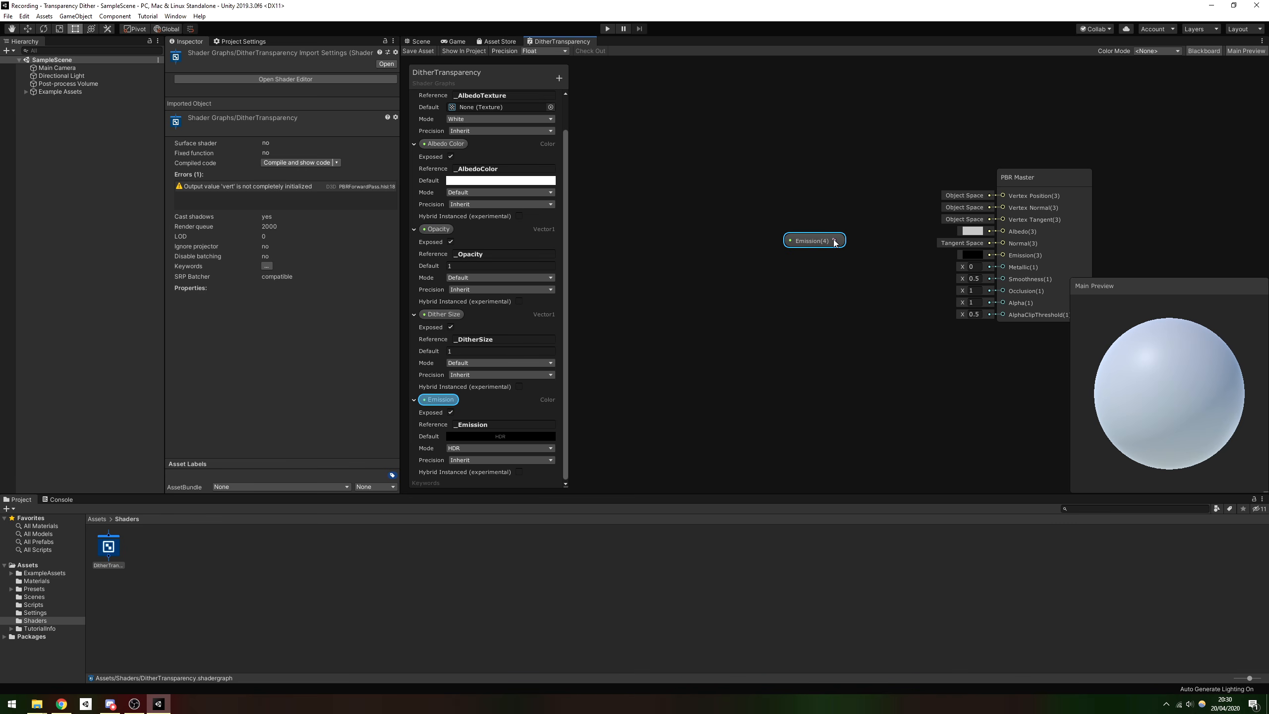
drag(835, 240, 1006, 256)
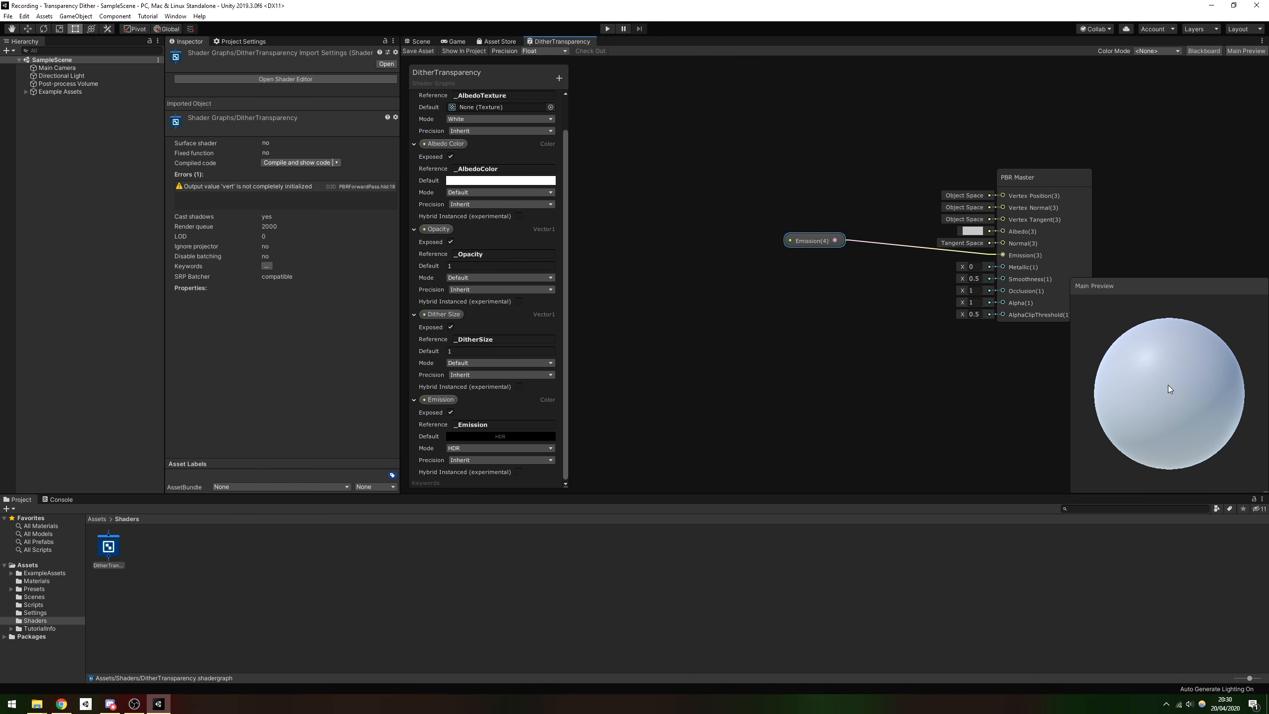
Step: Add an Albedo Texture property node to the empty graph area above the Emission node
right_click(688, 188)
click(706, 194)
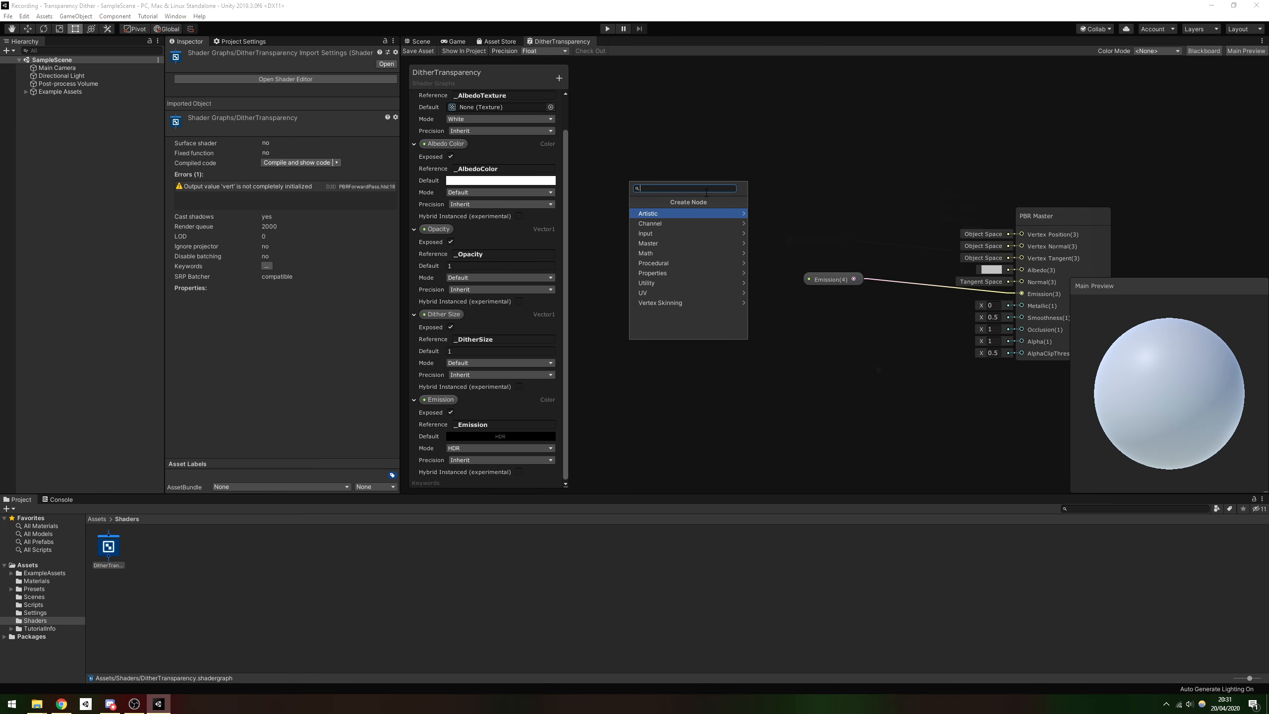
text(albe)
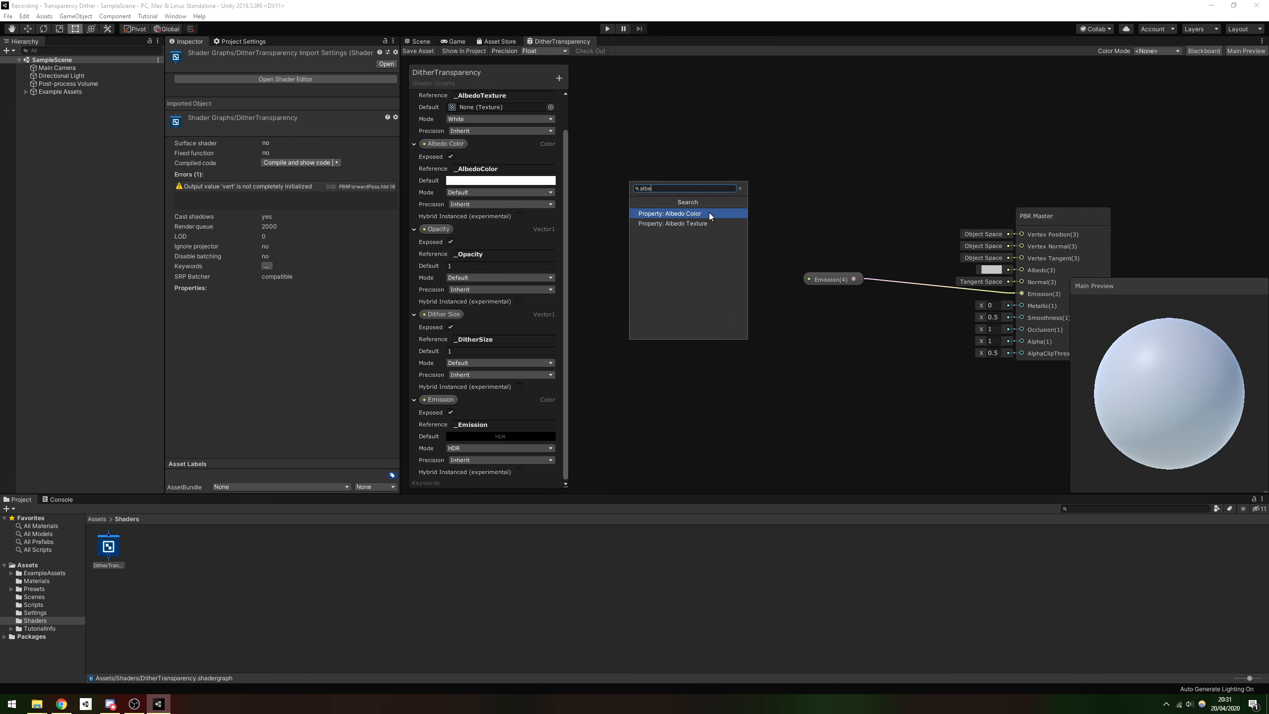
click(706, 224)
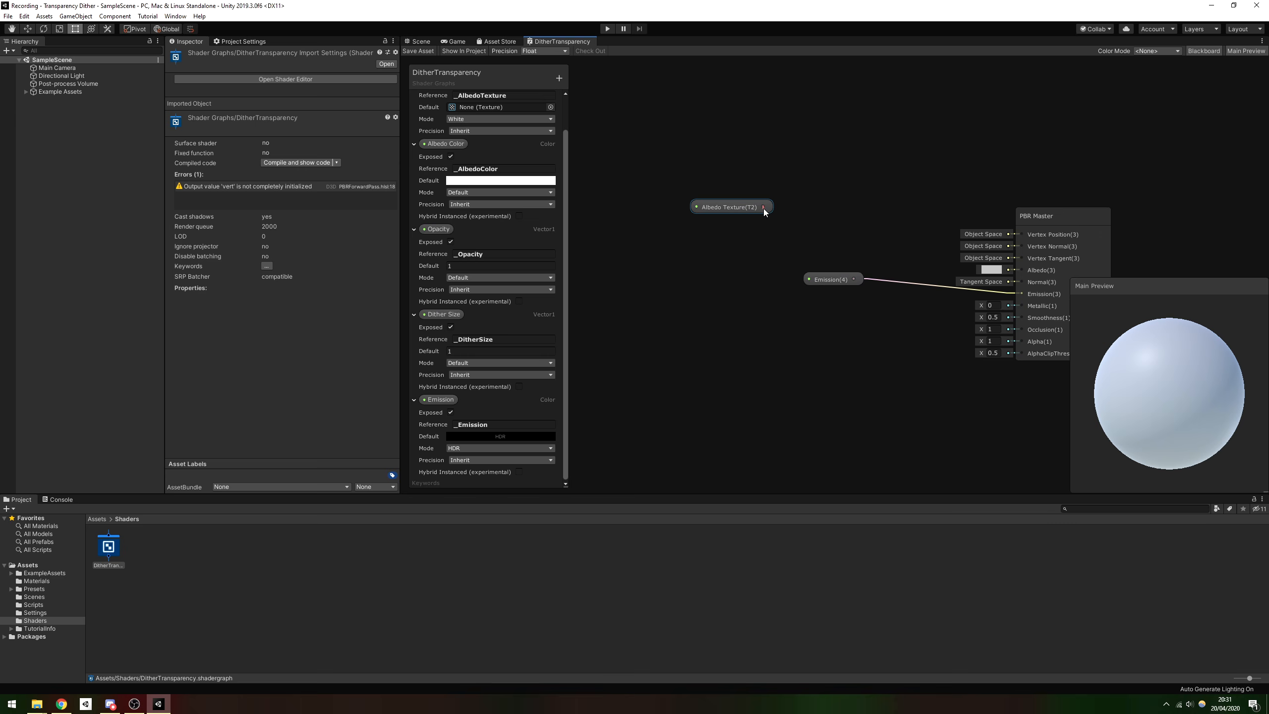
Step: Add a Sample Texture 2D node fed by the Albedo Texture property through its Texture input
drag(763, 209, 1018, 273)
click(869, 221)
mouse_move(748, 209)
mouse_down()
mouse_move(646, 221)
mouse_move(725, 210)
mouse_up()
text(sampl)
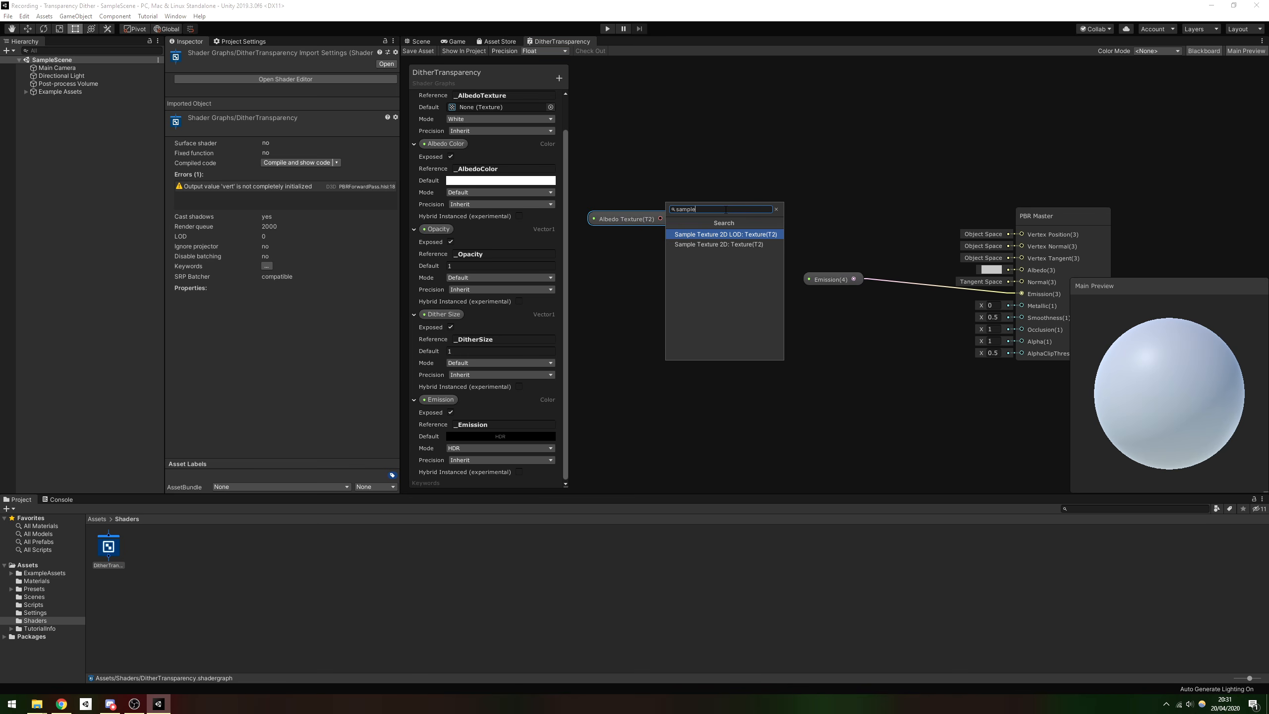
text(e)
click(726, 245)
Step: Add a Multiply node beside Sample Texture 2D, with the sampled RGBA output connected to its B input
middle_drag(704, 163, 846, 178)
drag(708, 168, 737, 174)
click(884, 160)
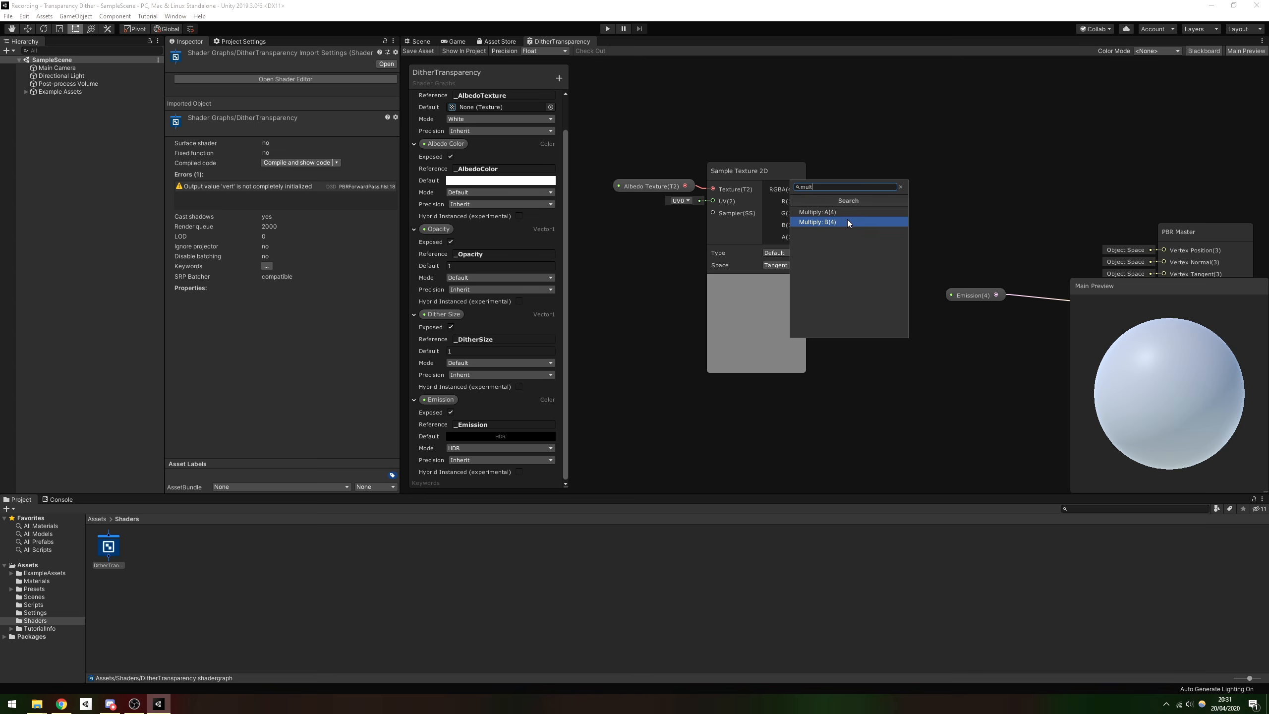
click(847, 220)
drag(867, 170, 879, 135)
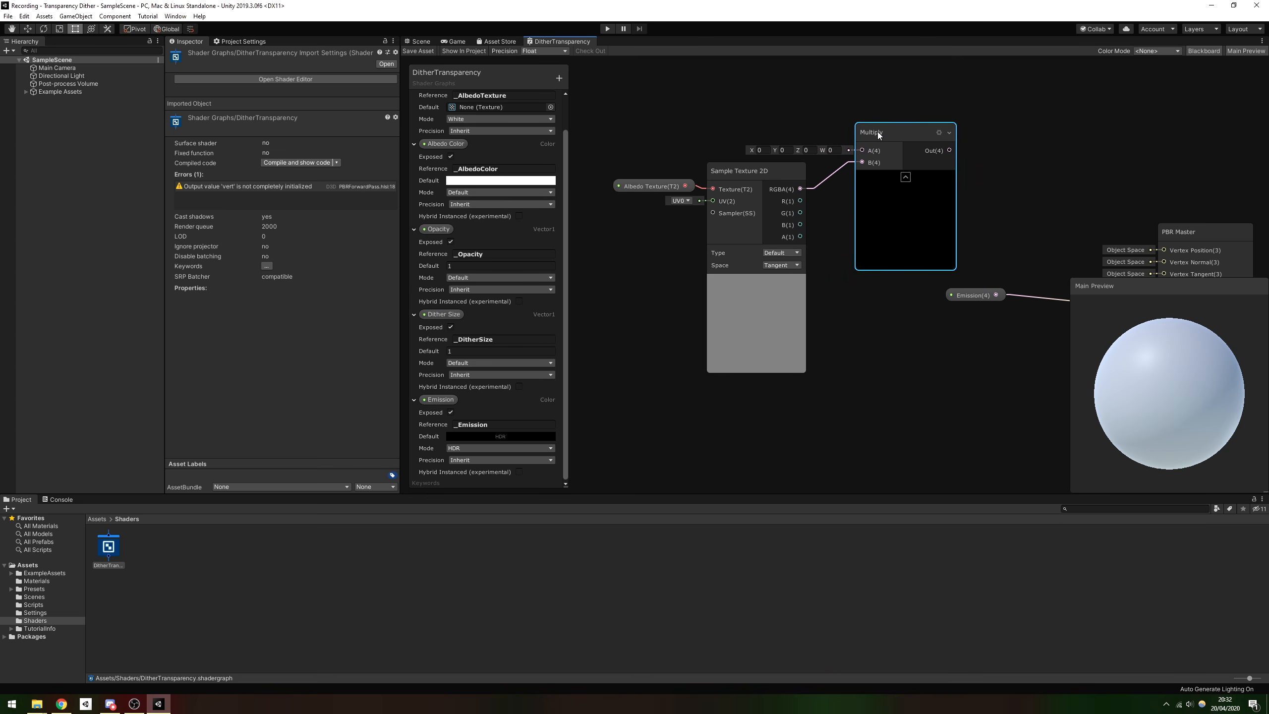
Step: Connect the Albedo Color property to the Multiply node's A input and the Multiply output to the PBR Master's Albedo
drag(450, 144, 862, 150)
drag(637, 166, 1048, 302)
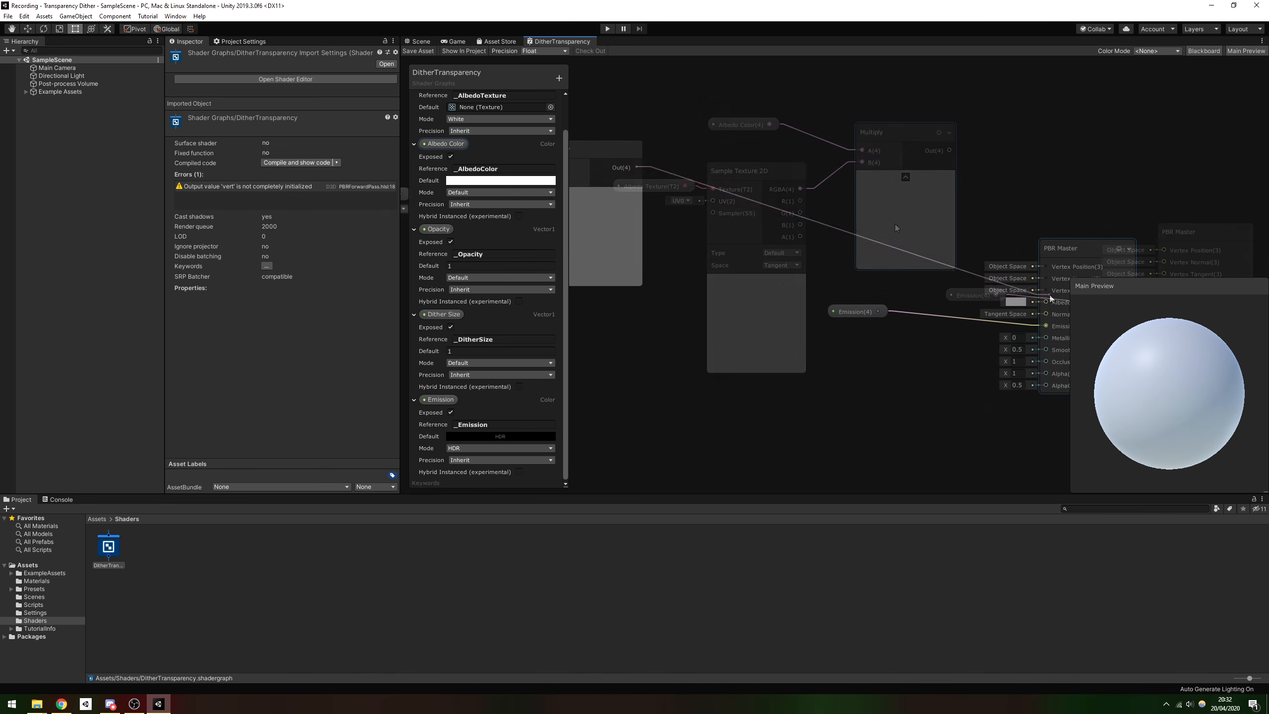
drag(1047, 302, 1047, 301)
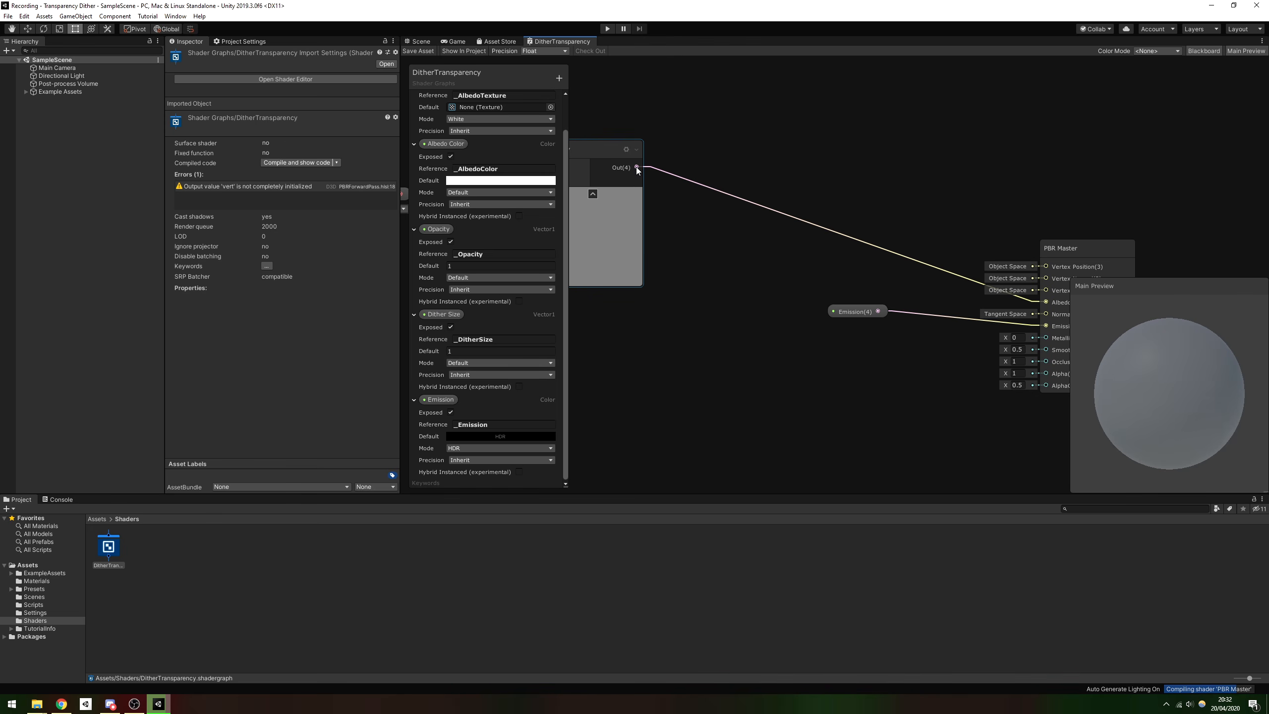
Step: Add a Split node fed by the output of the albedo Multiply node
drag(637, 166, 703, 244)
drag(703, 244, 703, 244)
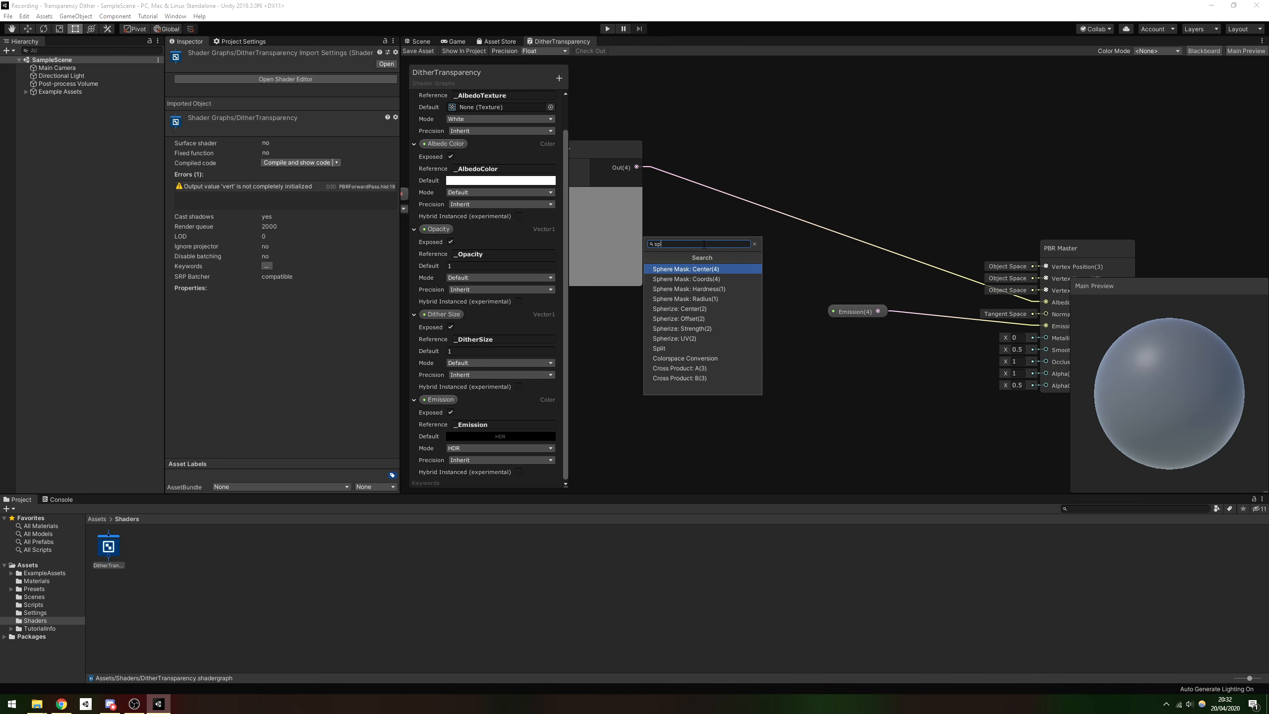
text(split)
key(Return)
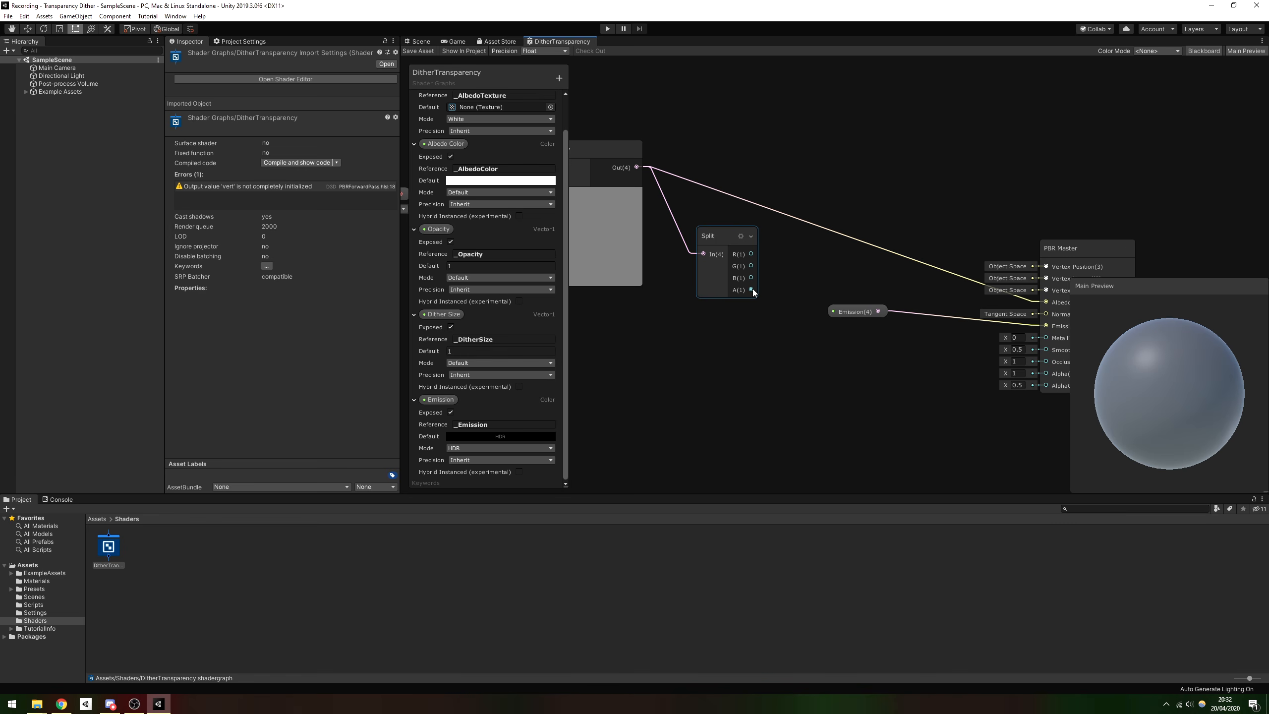
Step: Add a second Multiply node with the Split's alpha output in its A input, and collapse the Split's unused ports
drag(752, 290, 782, 284)
text(mult)
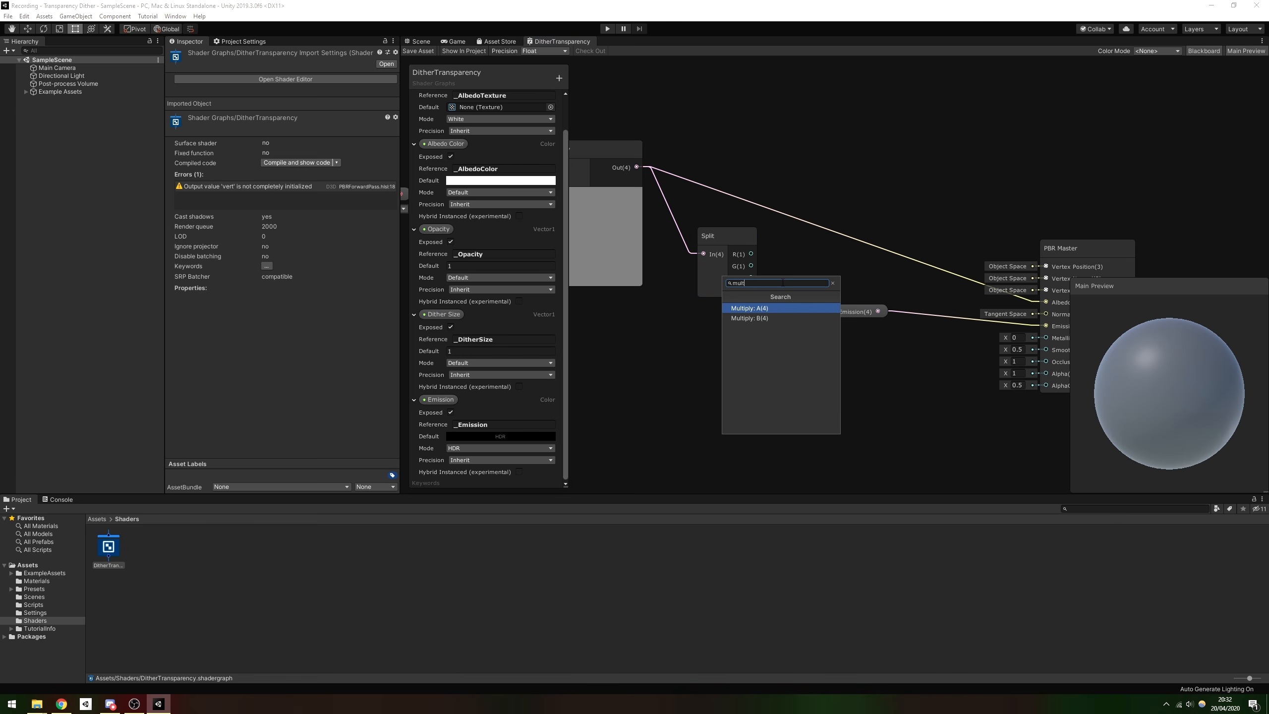
click(775, 308)
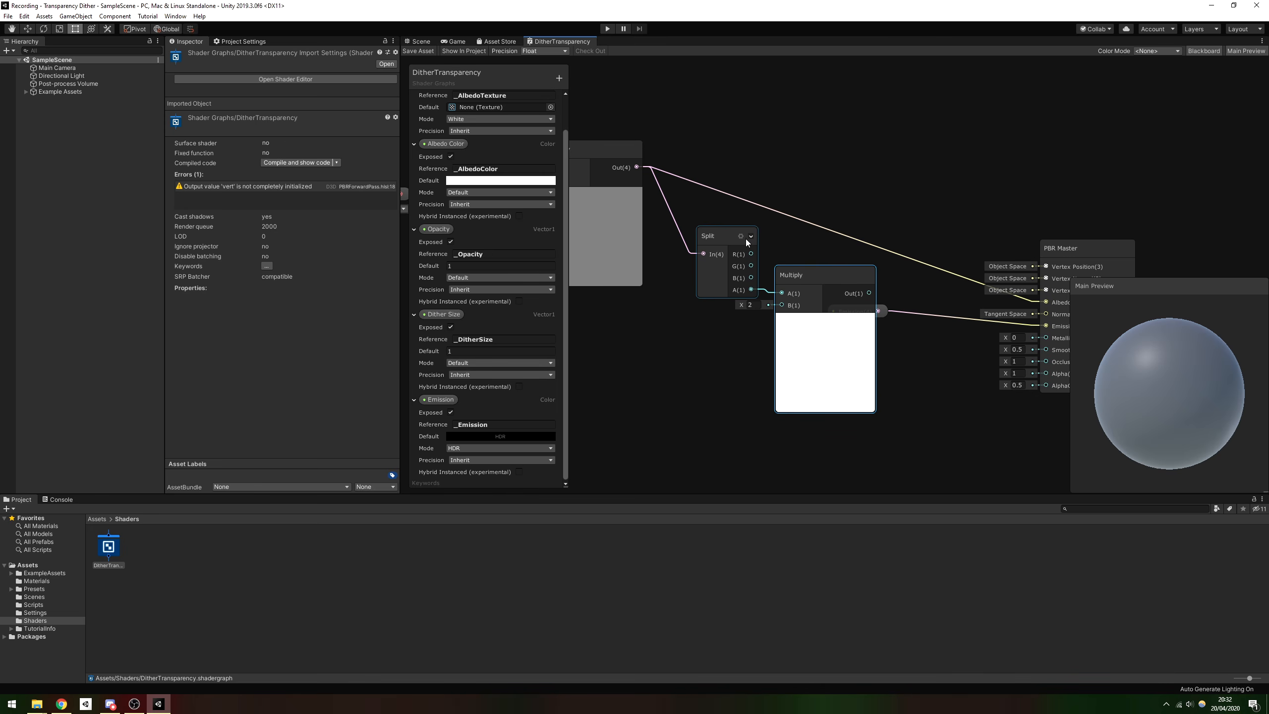
click(753, 237)
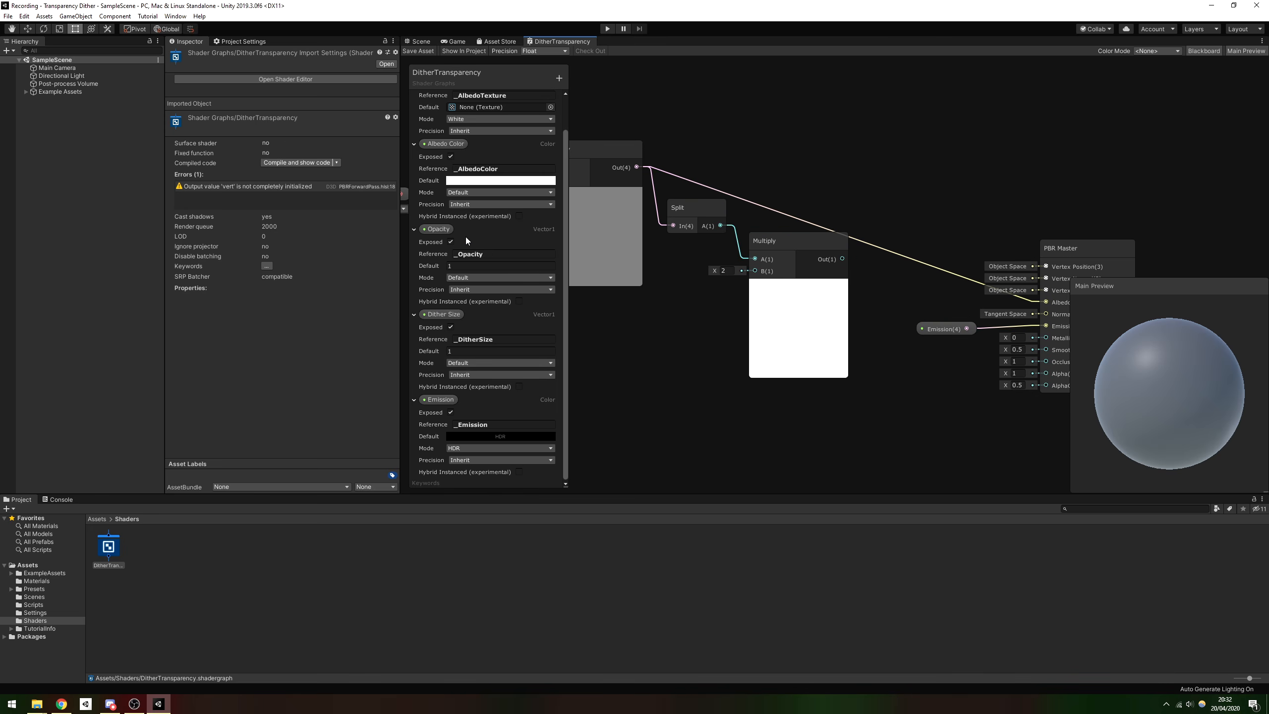
Step: Connect the Opacity property to the second Multiply's B input and that node's output to the PBR Master's Alpha
click(443, 232)
drag(444, 233, 757, 273)
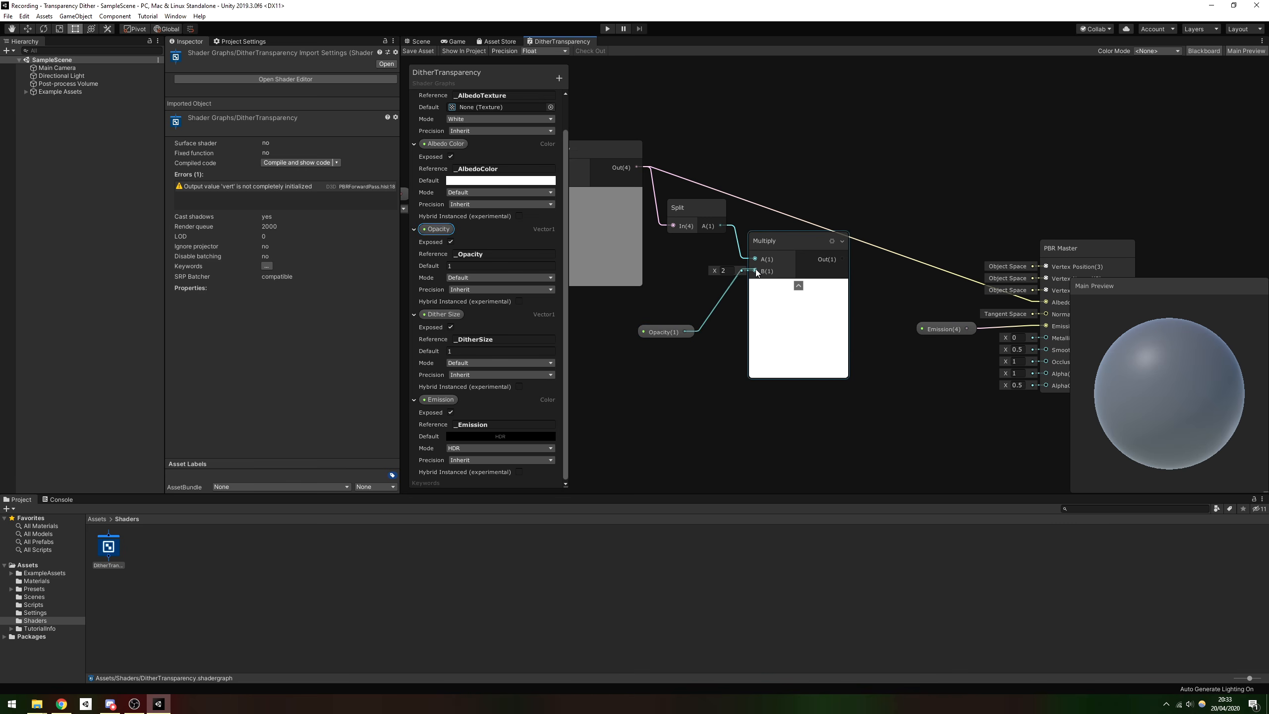
click(722, 323)
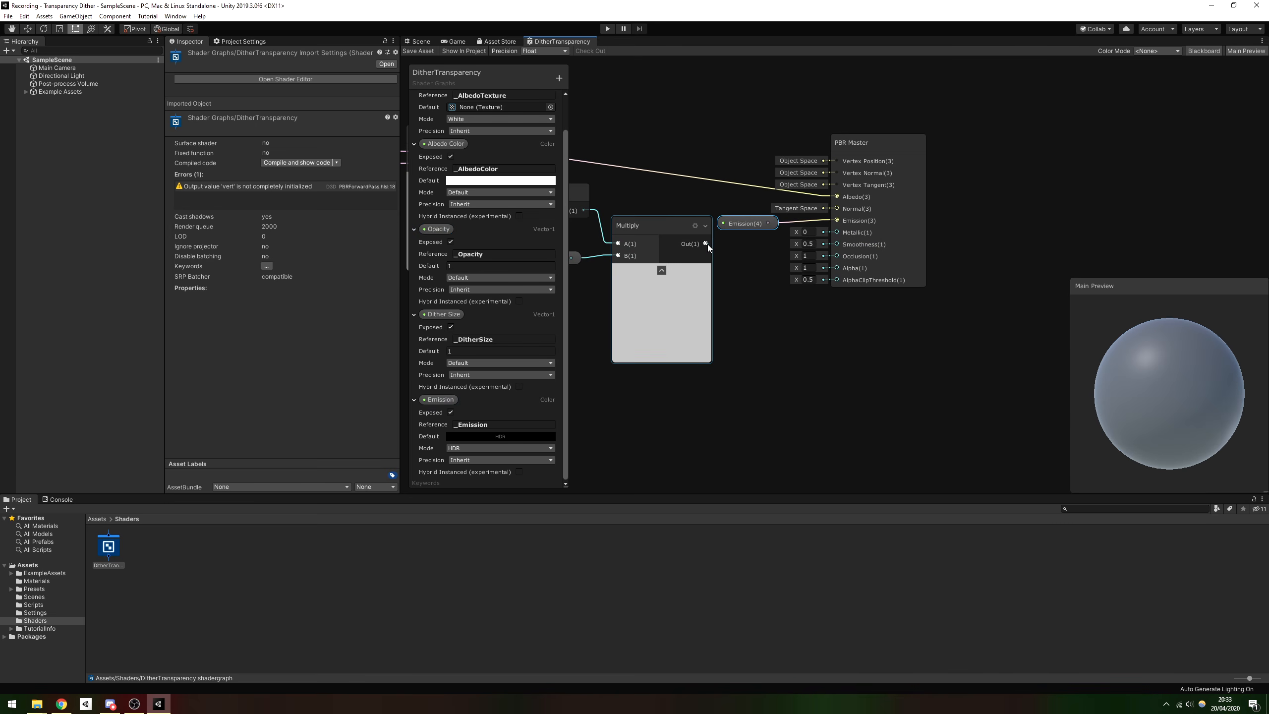
drag(708, 244, 837, 268)
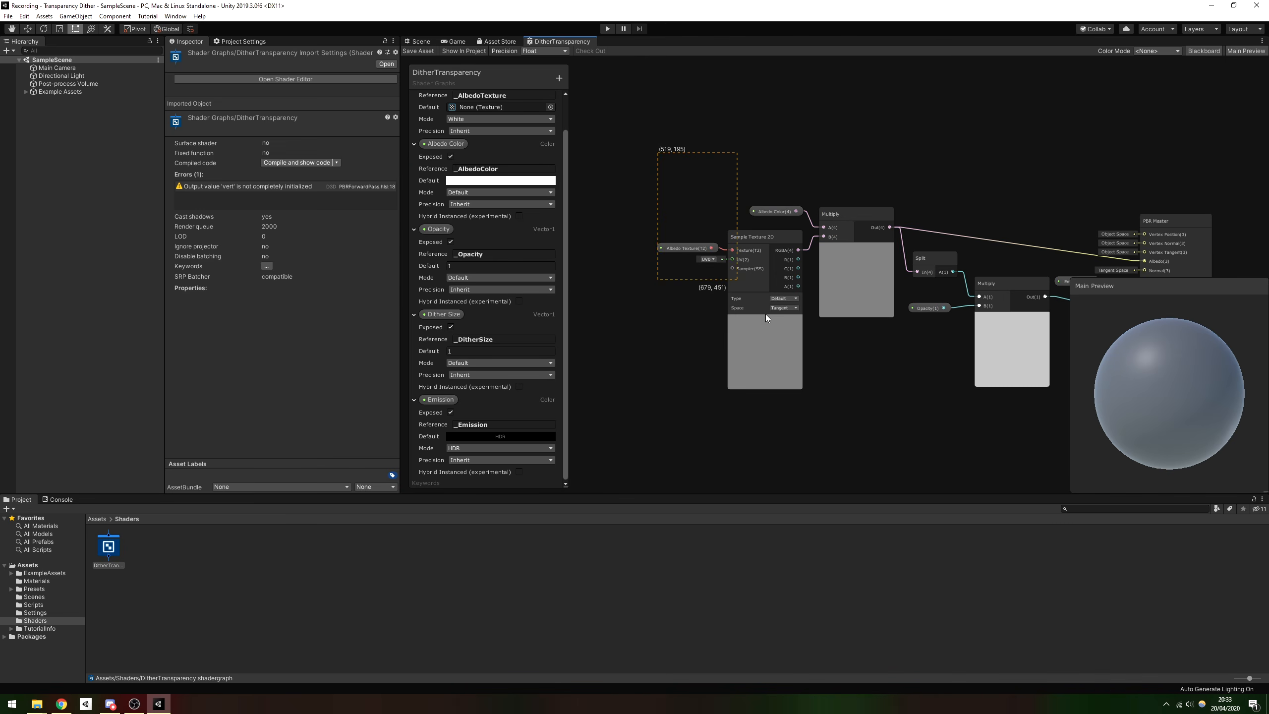
Step: Group the albedo and opacity nodes under the title "Read Albedo texture & calculate pixel opacity"
drag(660, 141, 1008, 428)
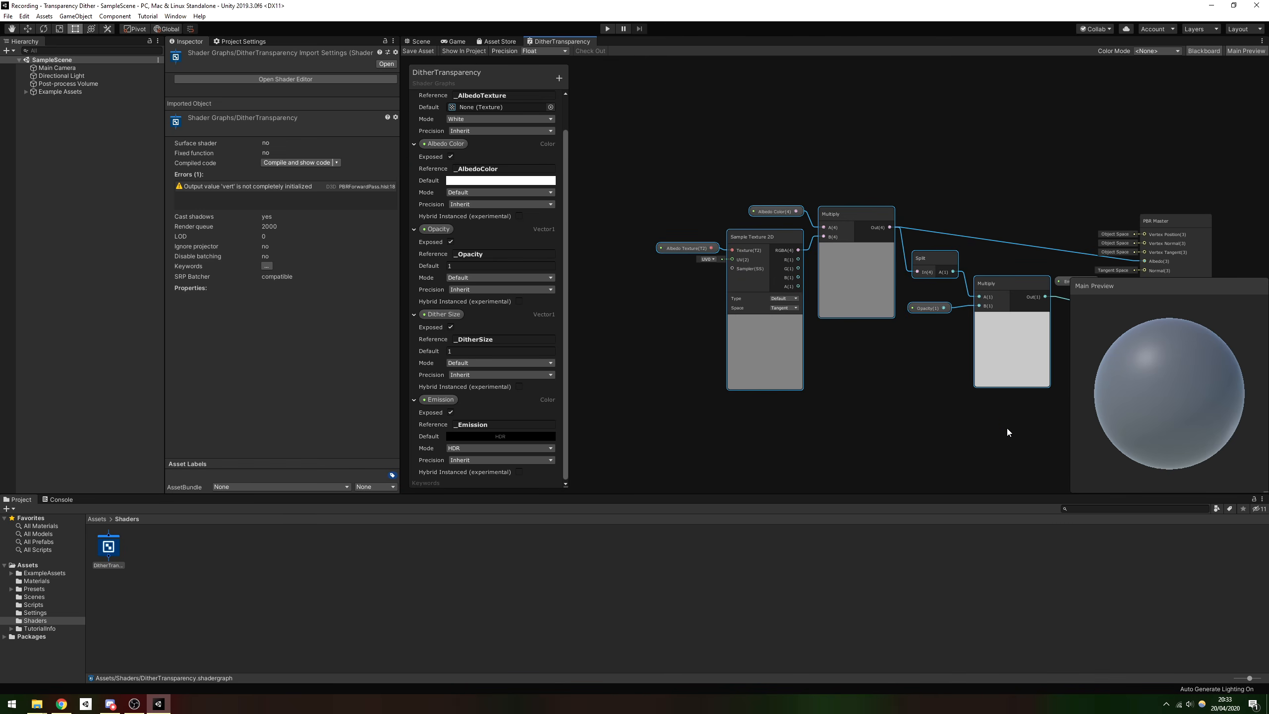
right_click(1002, 284)
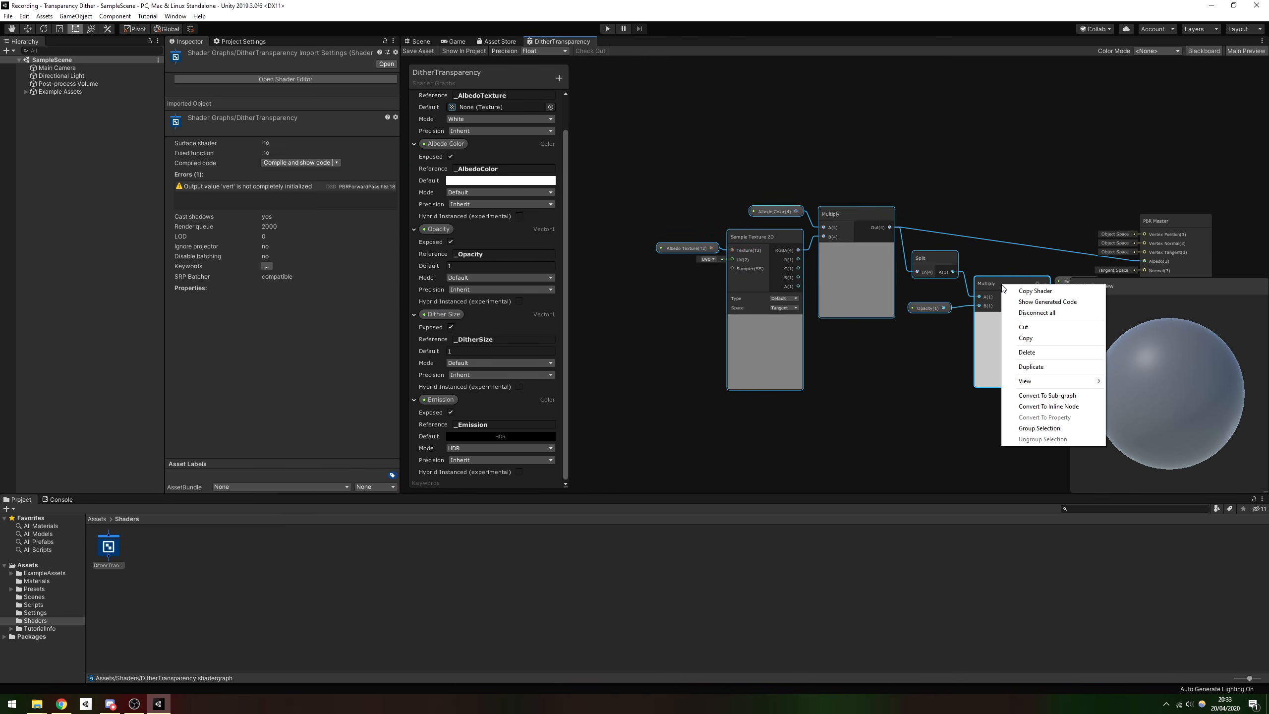
click(1052, 429)
text(Read Albedo texture &)
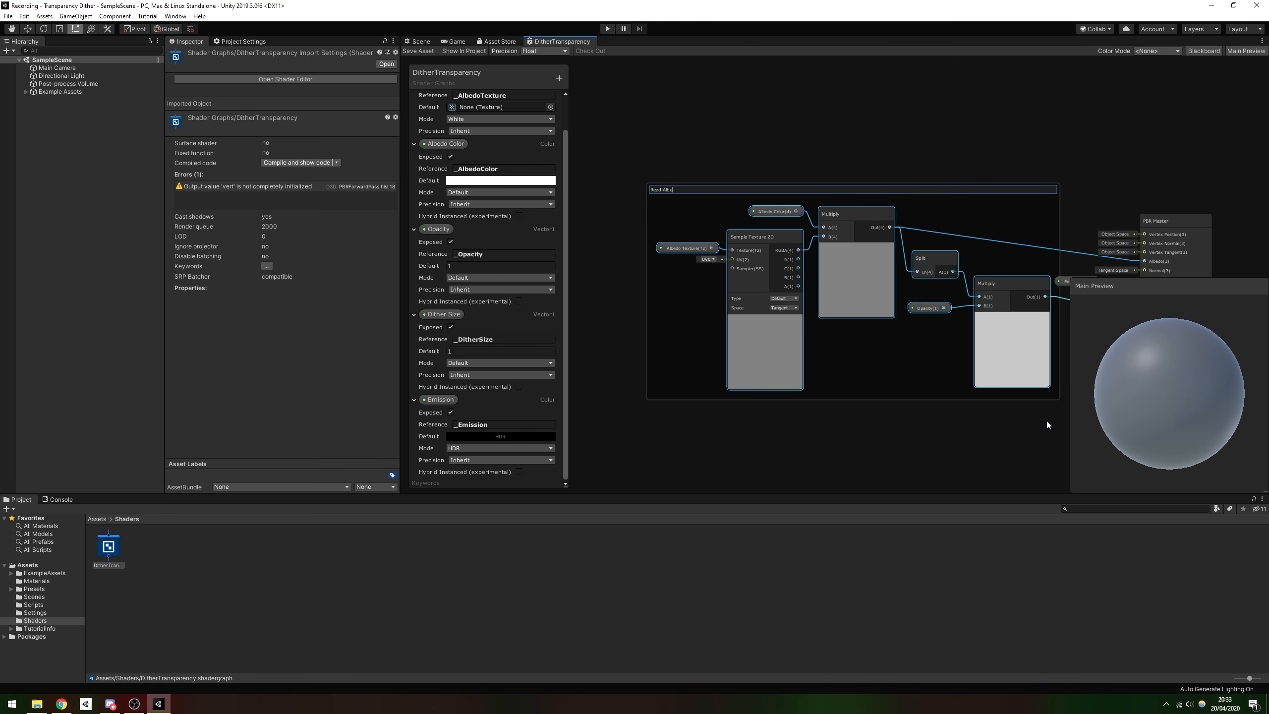
text( calculate pixel opacity)
key(Return)
Step: Add a Dither node below the group, set its In value to 1 and connect its output to the PBR Master's AlphaClipThreshold
right_click(824, 306)
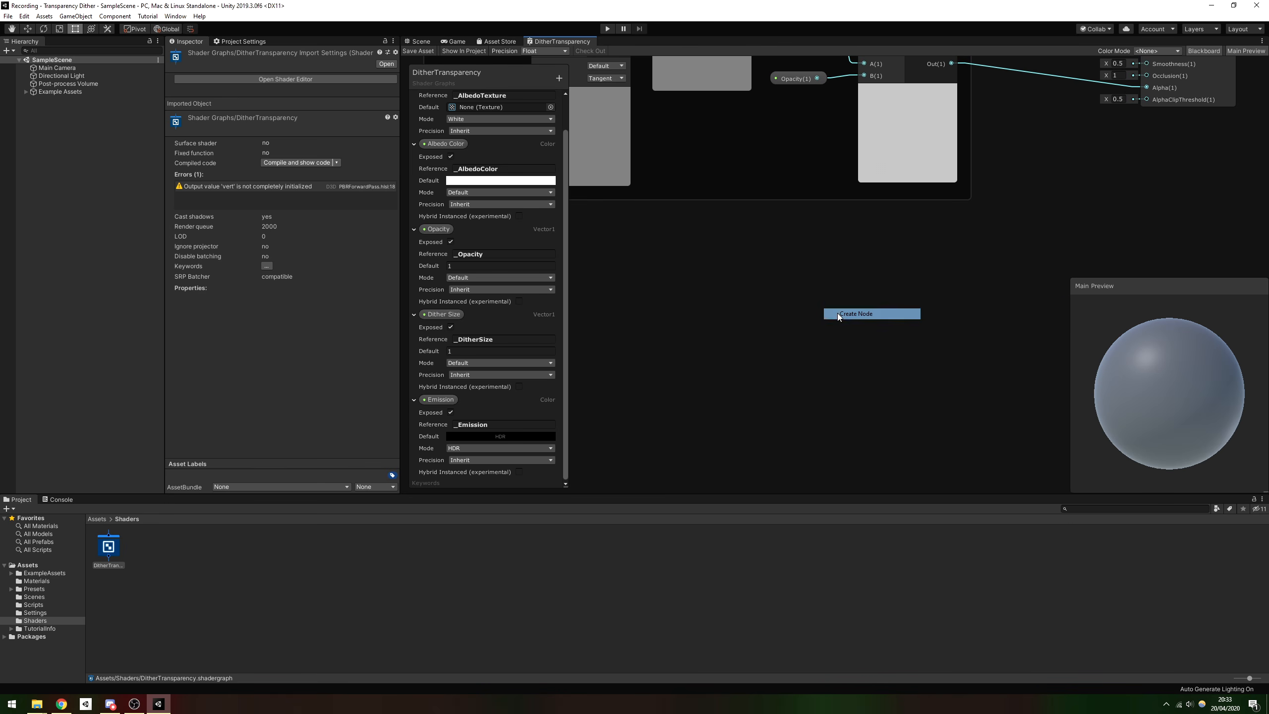
click(837, 313)
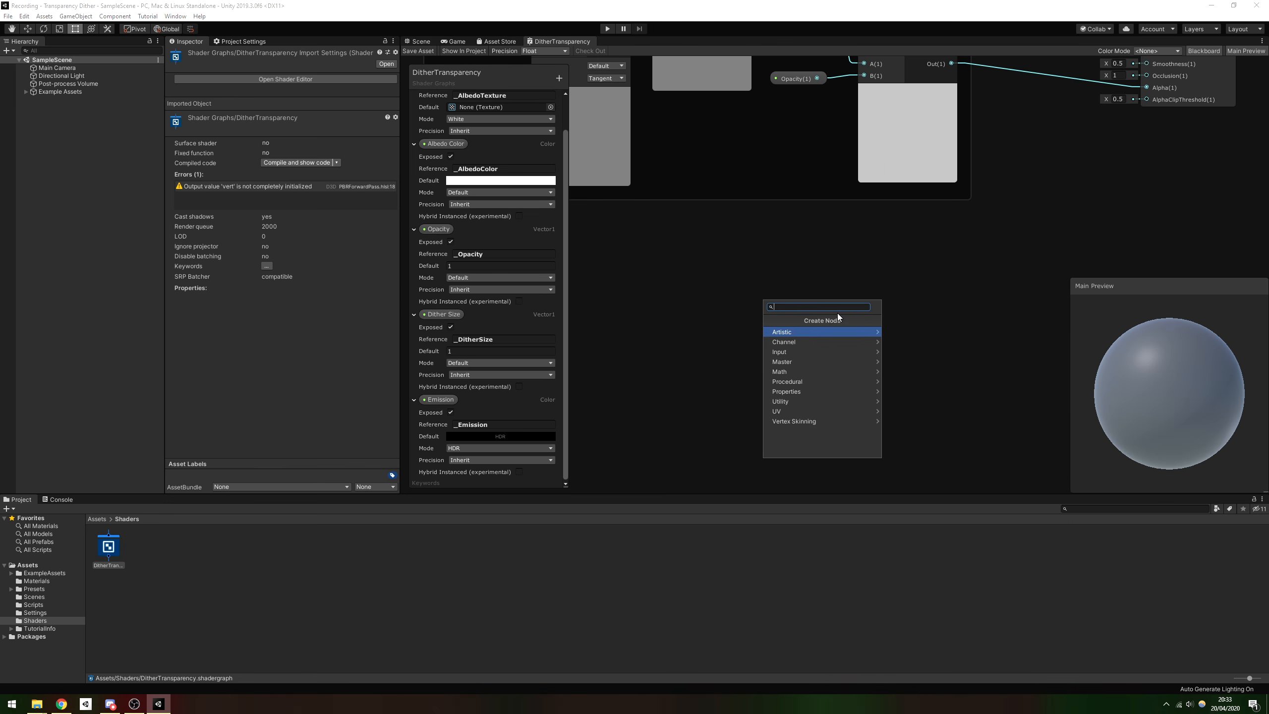
text(dither)
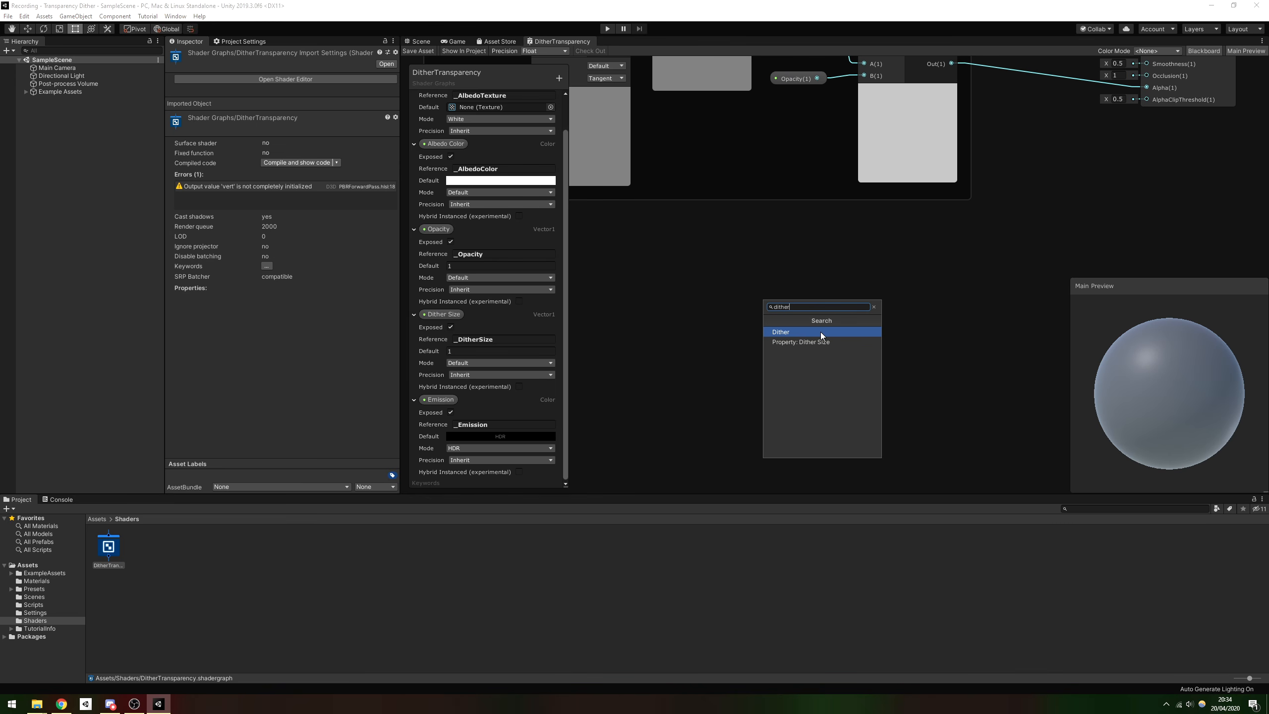
click(821, 332)
click(765, 277)
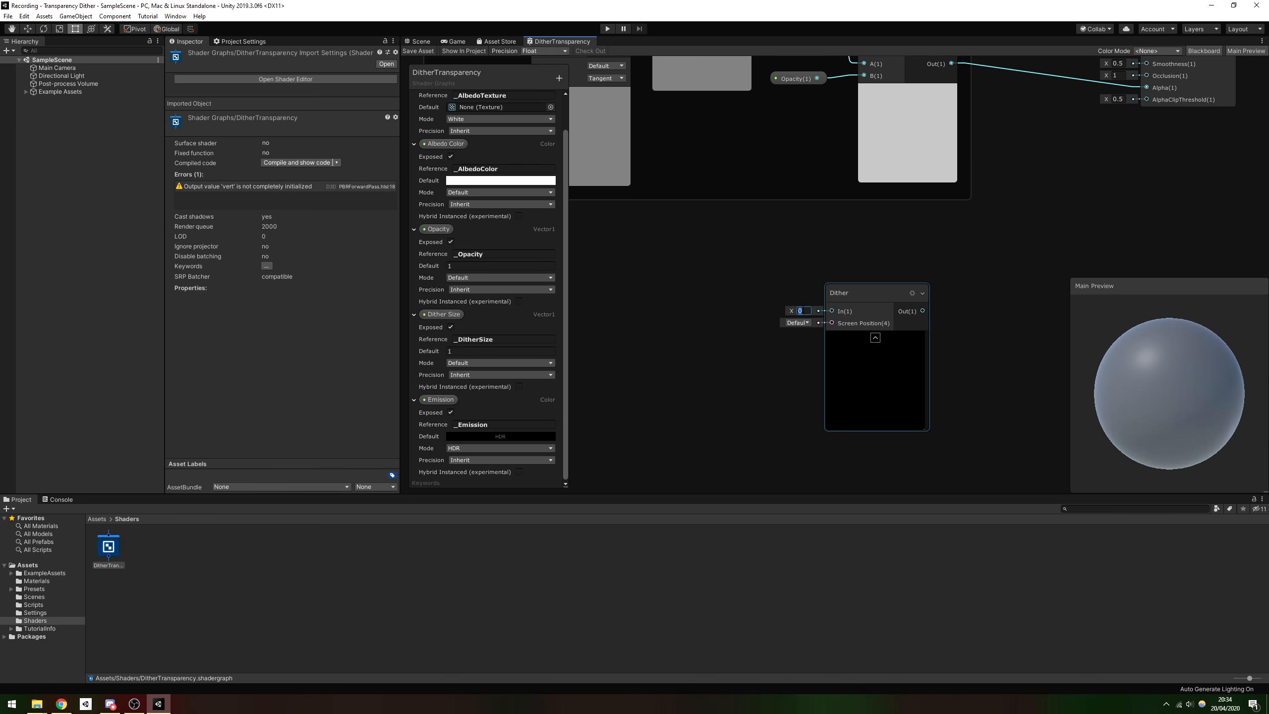
text(1)
click(812, 274)
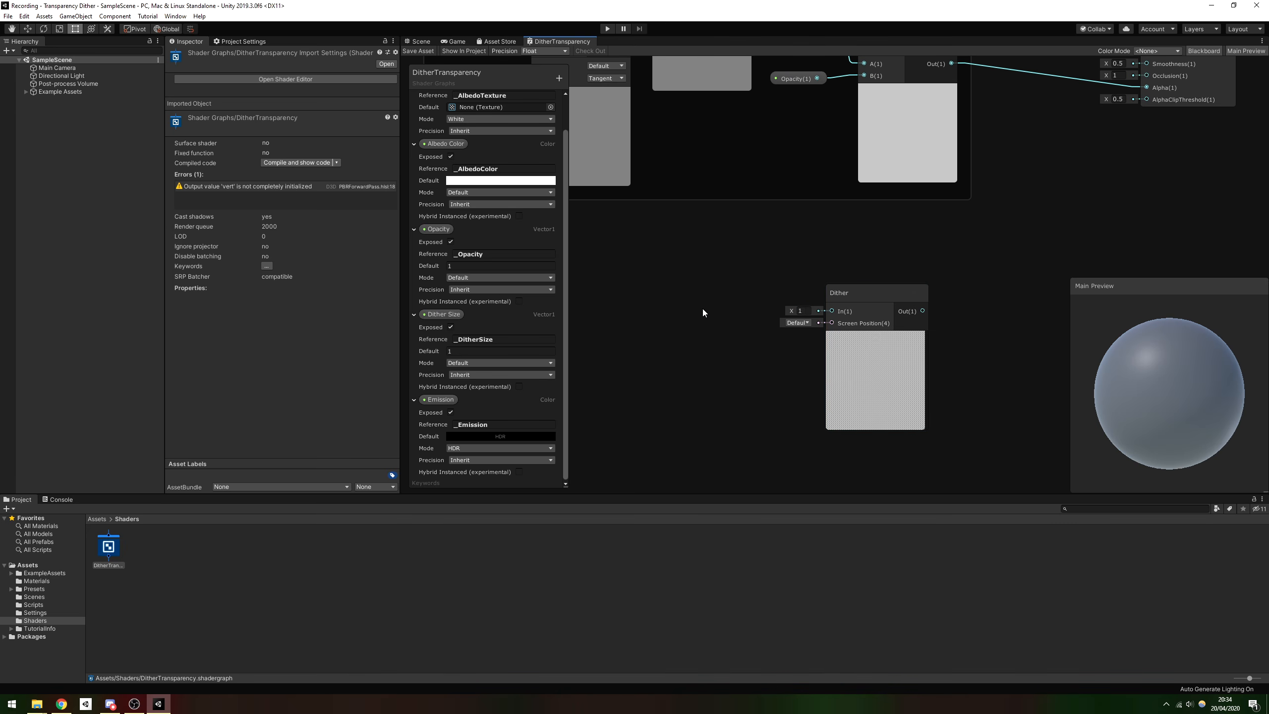
middle_drag(800, 256, 717, 287)
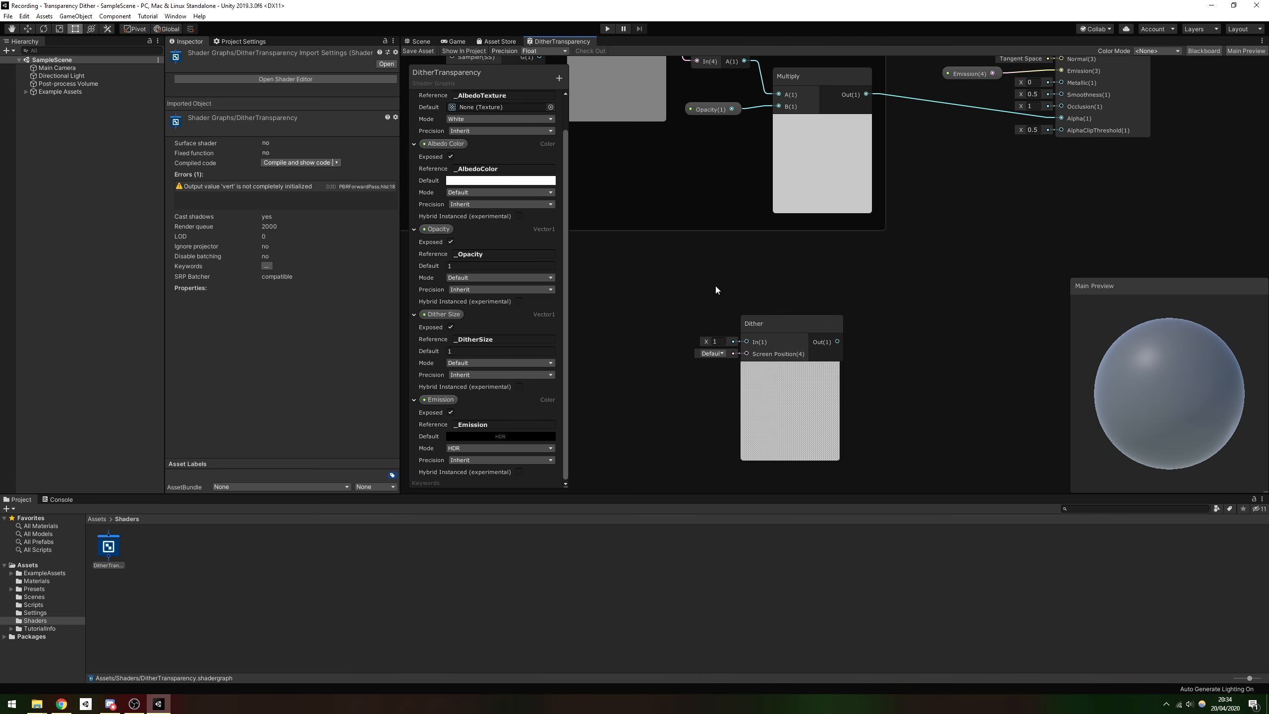
drag(835, 342, 1061, 133)
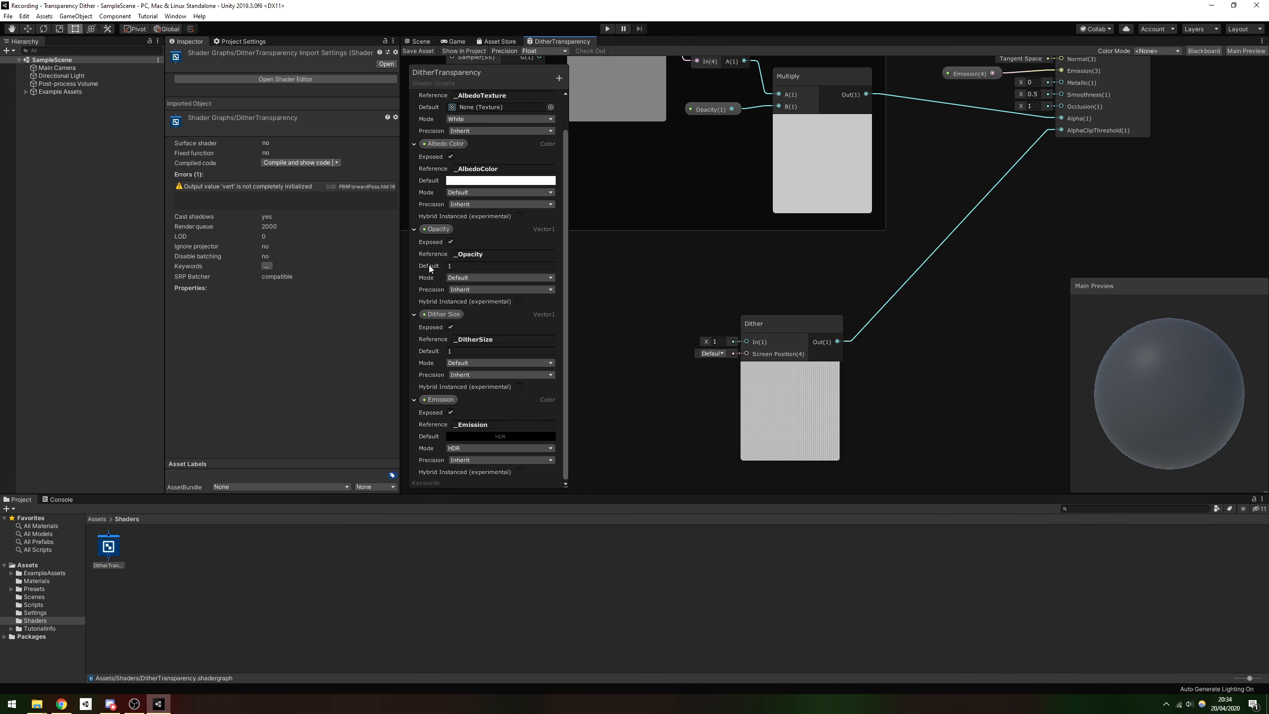
Step: Try a default of 0.5 for the Opacity property and set it back to 1
click(459, 265)
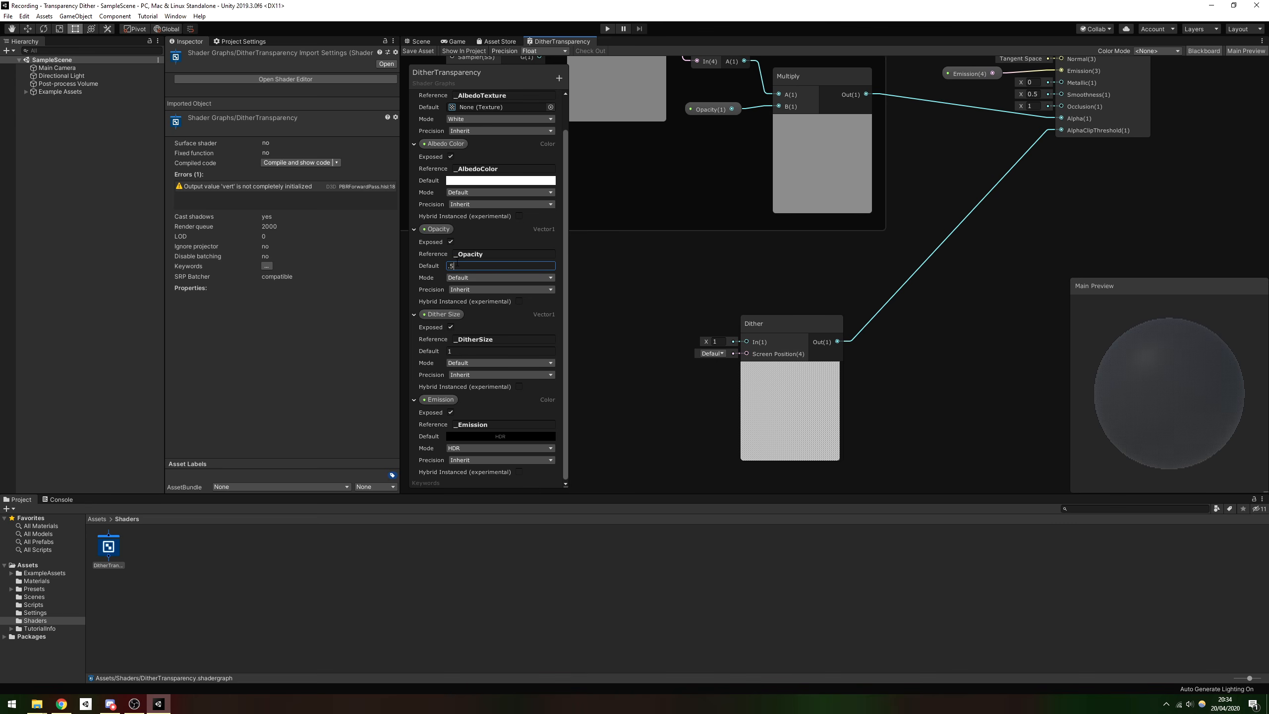
text(0.5)
double_click(463, 264)
text(.1)
key(Return)
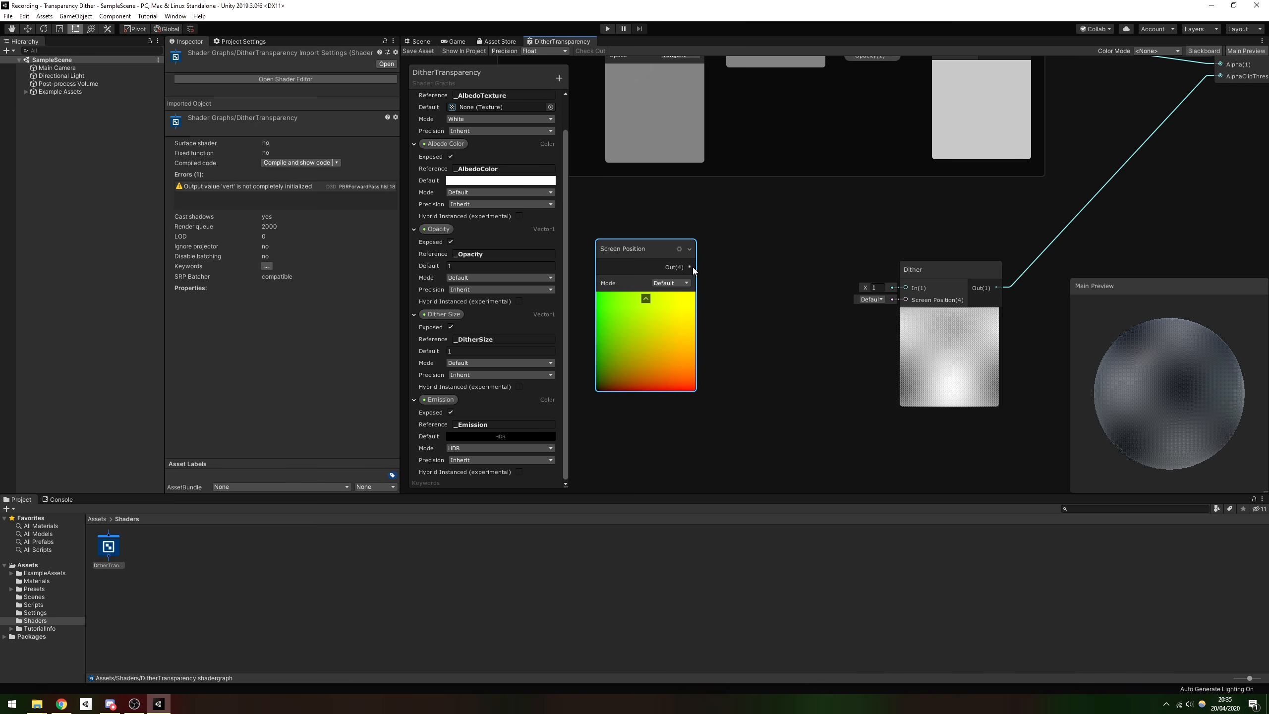
Step: Divide the Screen Position output by the Dither Size property and feed the result into the Dither node's Screen Position input
drag(690, 266, 731, 280)
text(divi)
key(Return)
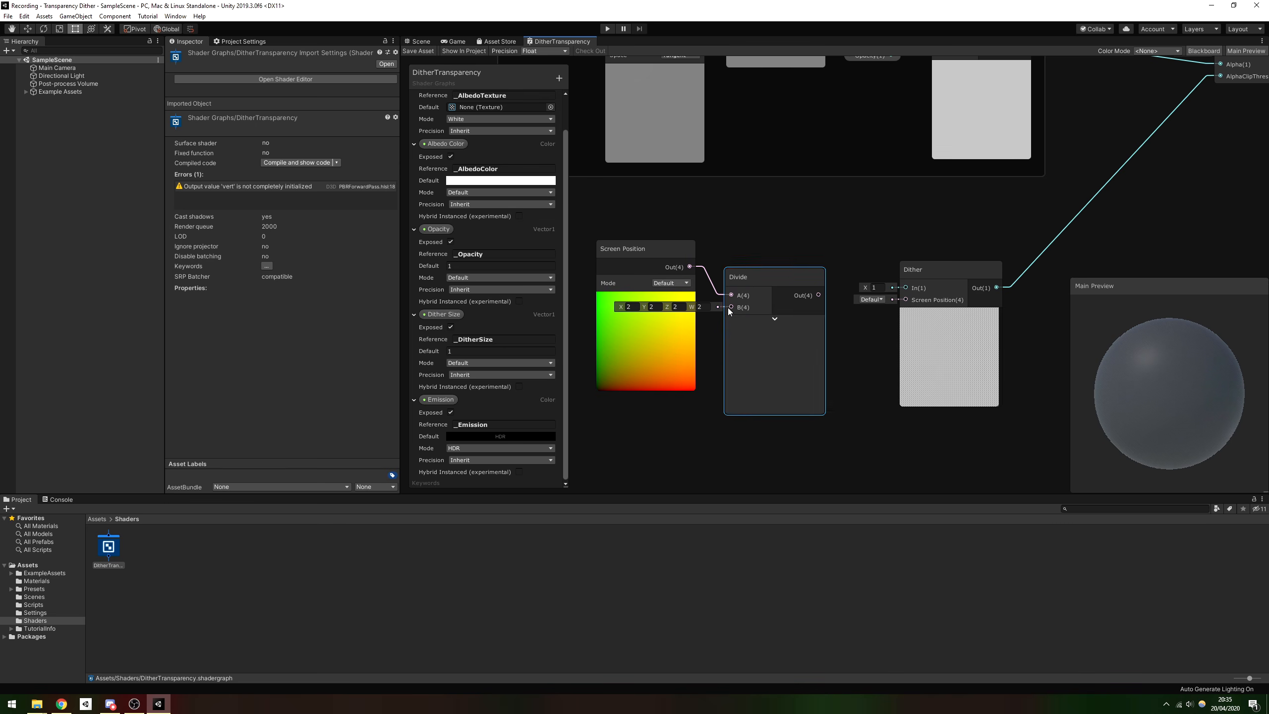
drag(775, 324, 797, 340)
click(797, 338)
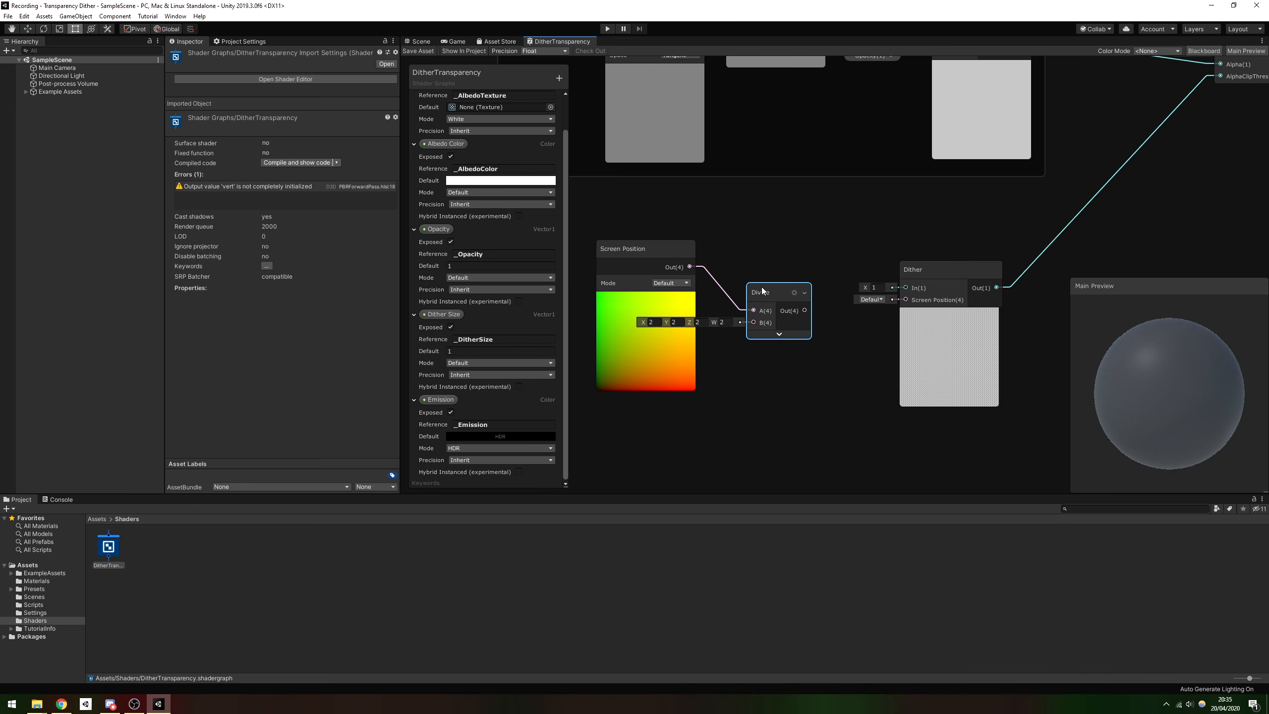
drag(780, 294, 813, 301)
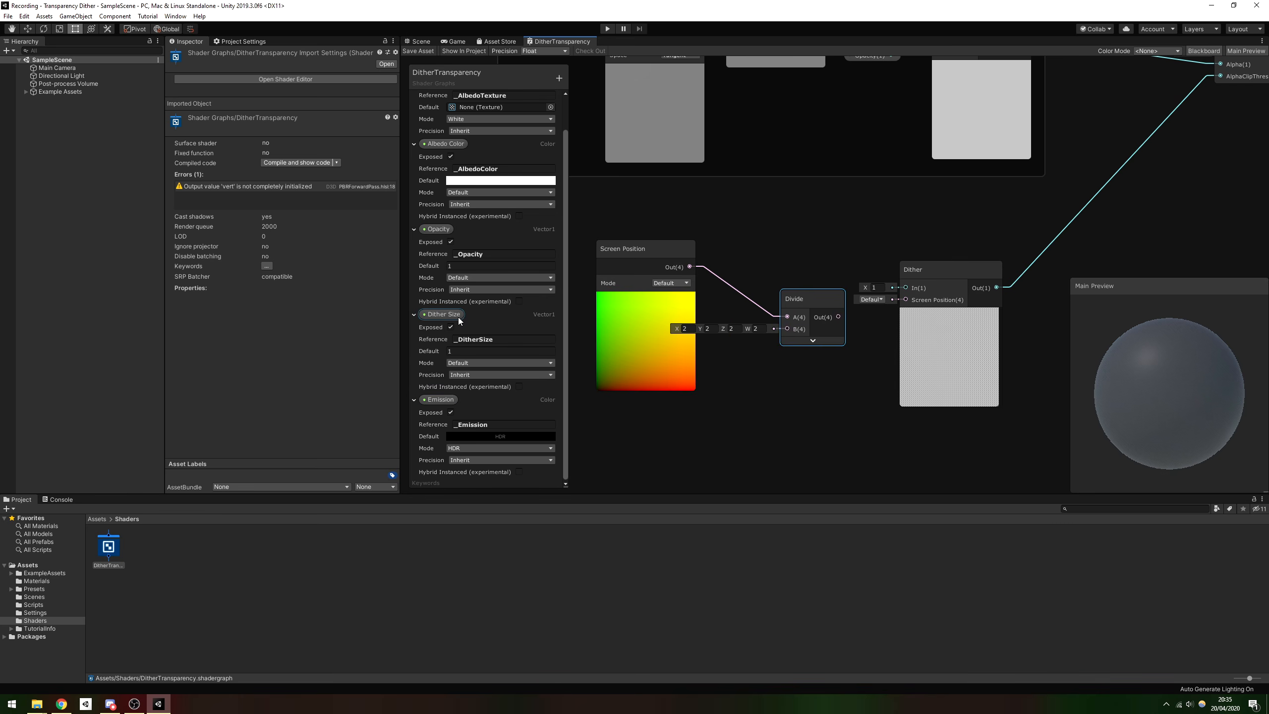
drag(442, 313, 915, 302)
Step: Group the Screen Position, Dither Size, Divide and Dither nodes under a title beginning "Apply Dither transparency"
key(ctrl+a)
right_click(935, 262)
click(994, 419)
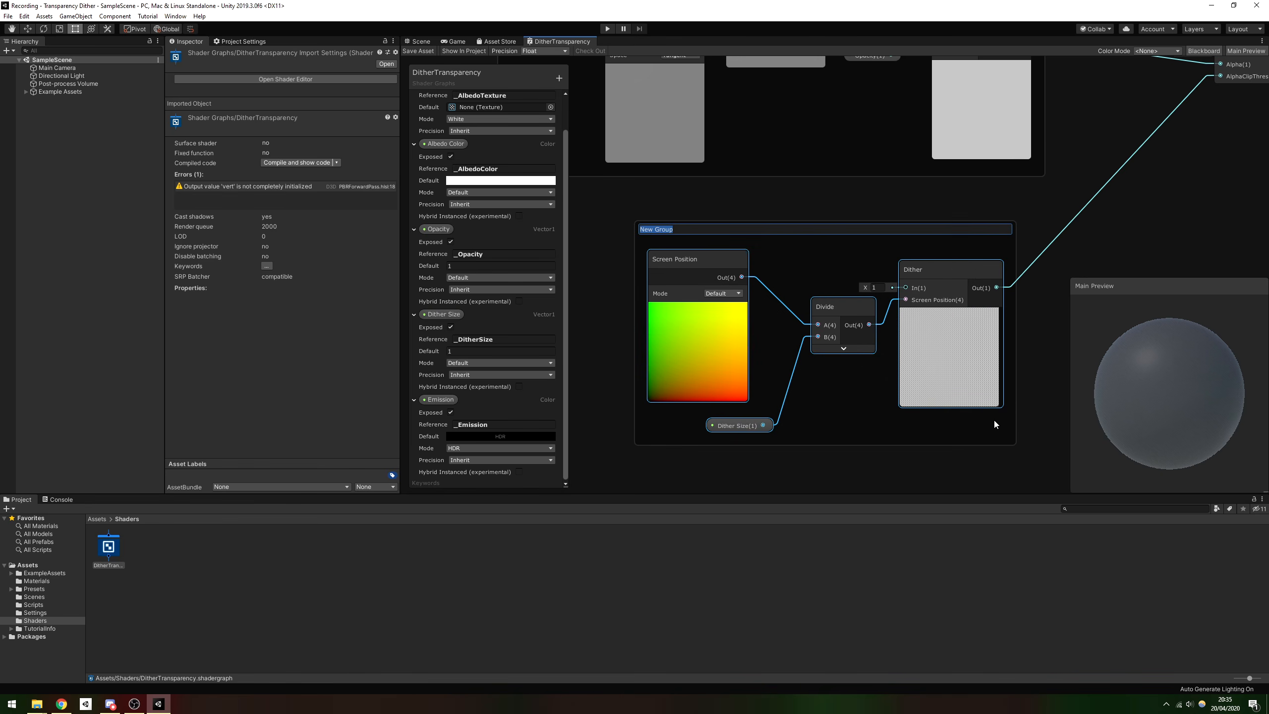
text(Apply Dither transparency thr)
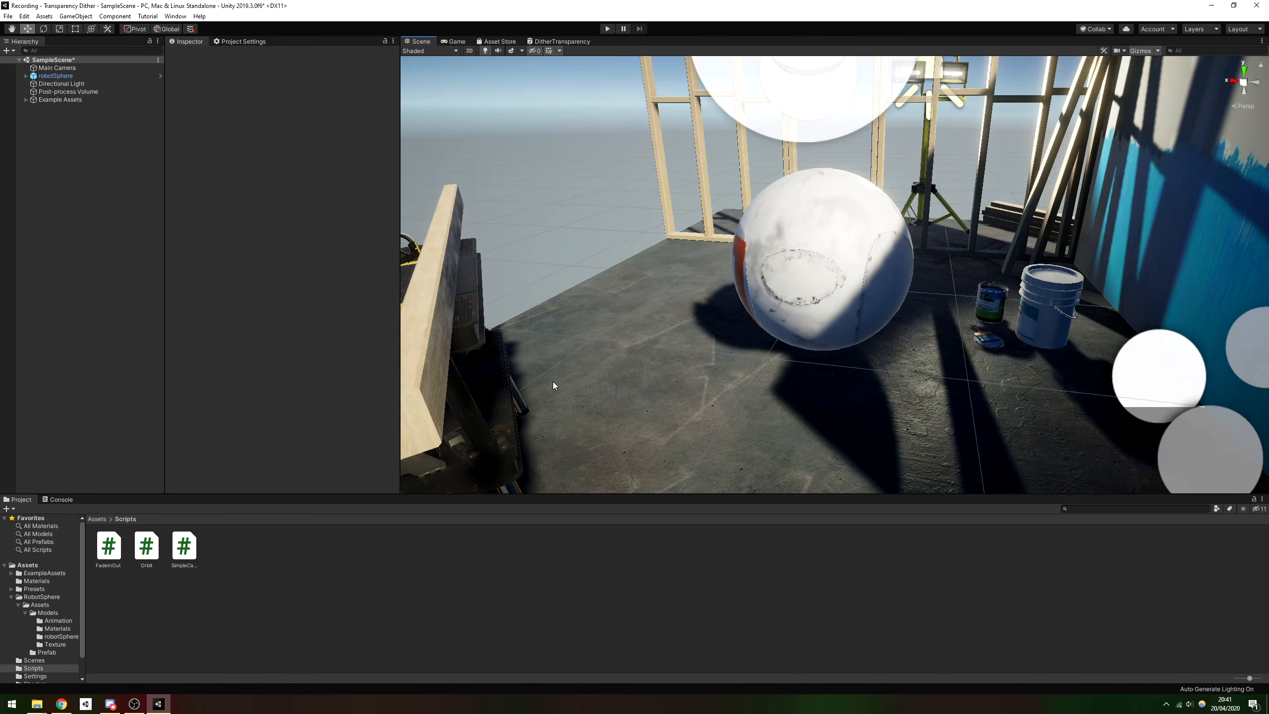
Step: Open the body_diff material from the RobotSphere model's Materials folder and choose the Shader Graphs/DitherTransparency shader for it
click(57, 629)
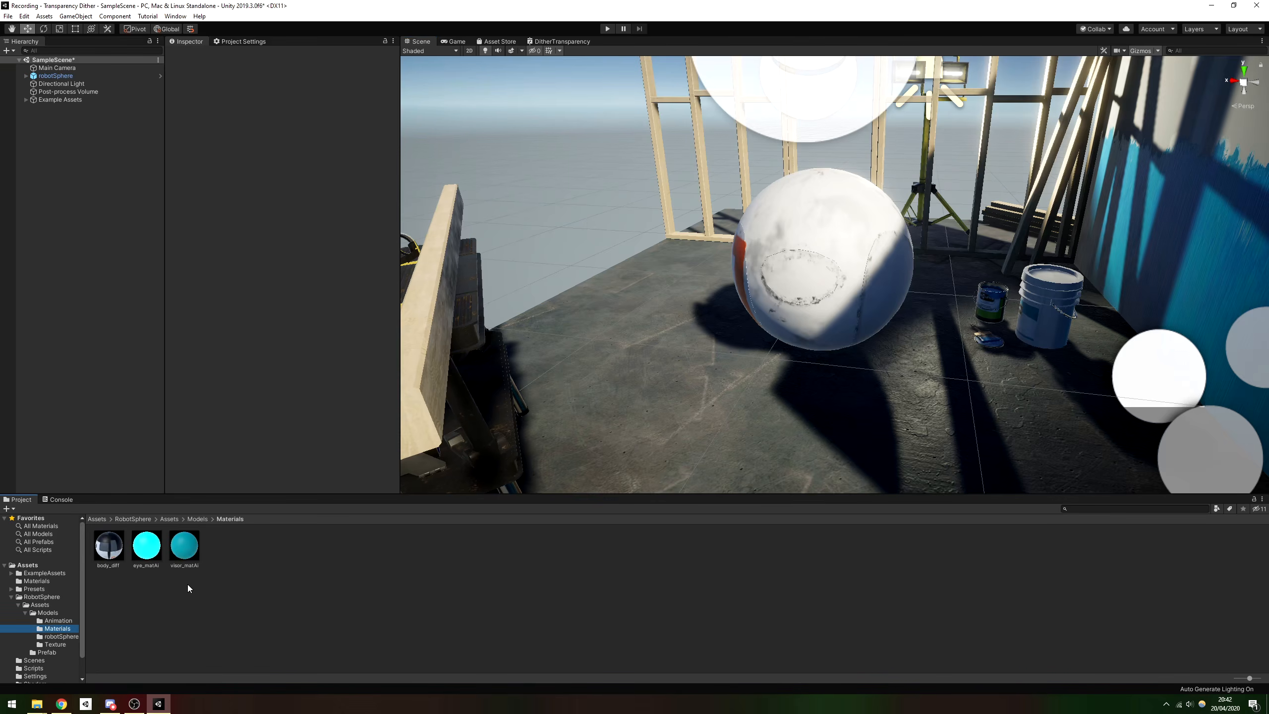
click(116, 549)
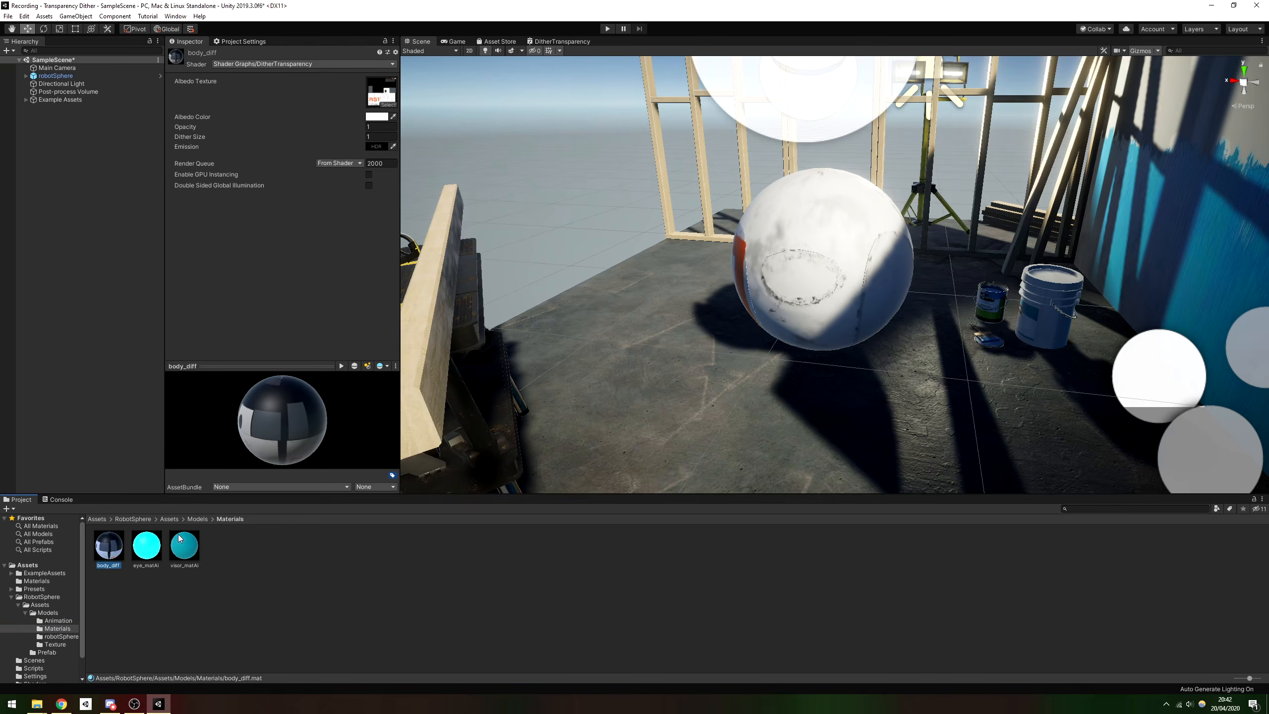
click(245, 65)
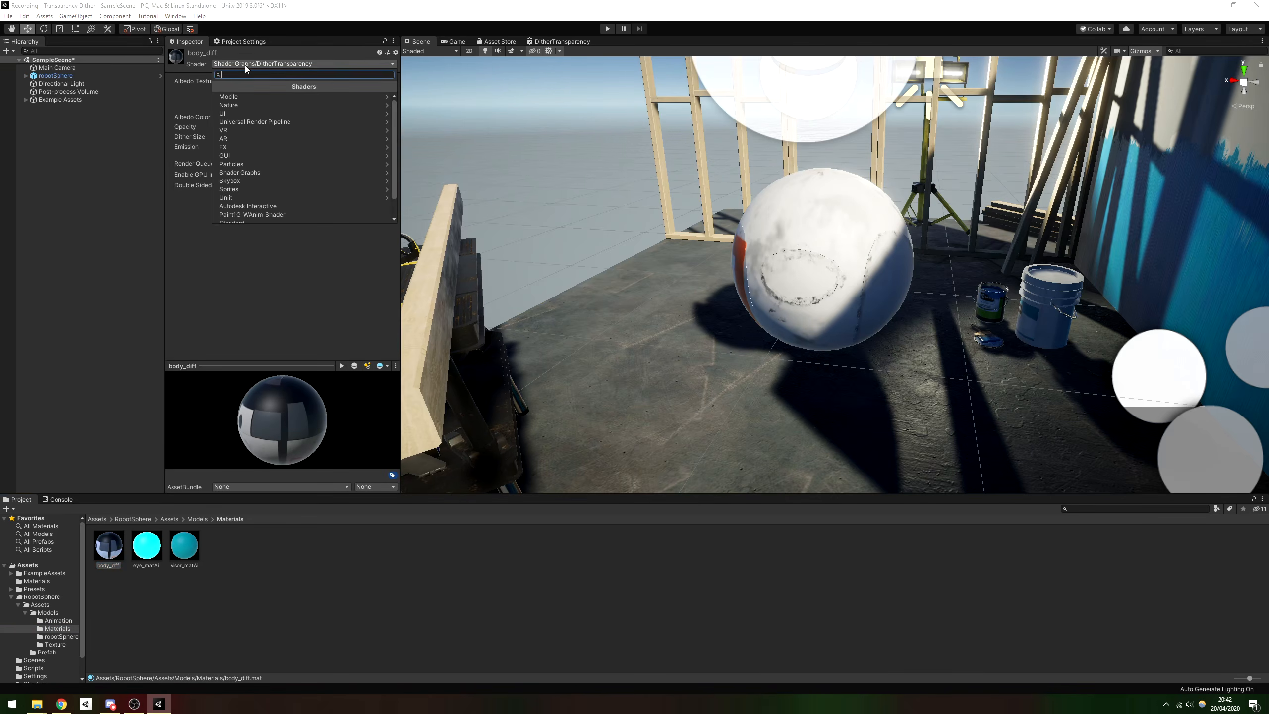
click(243, 176)
click(250, 96)
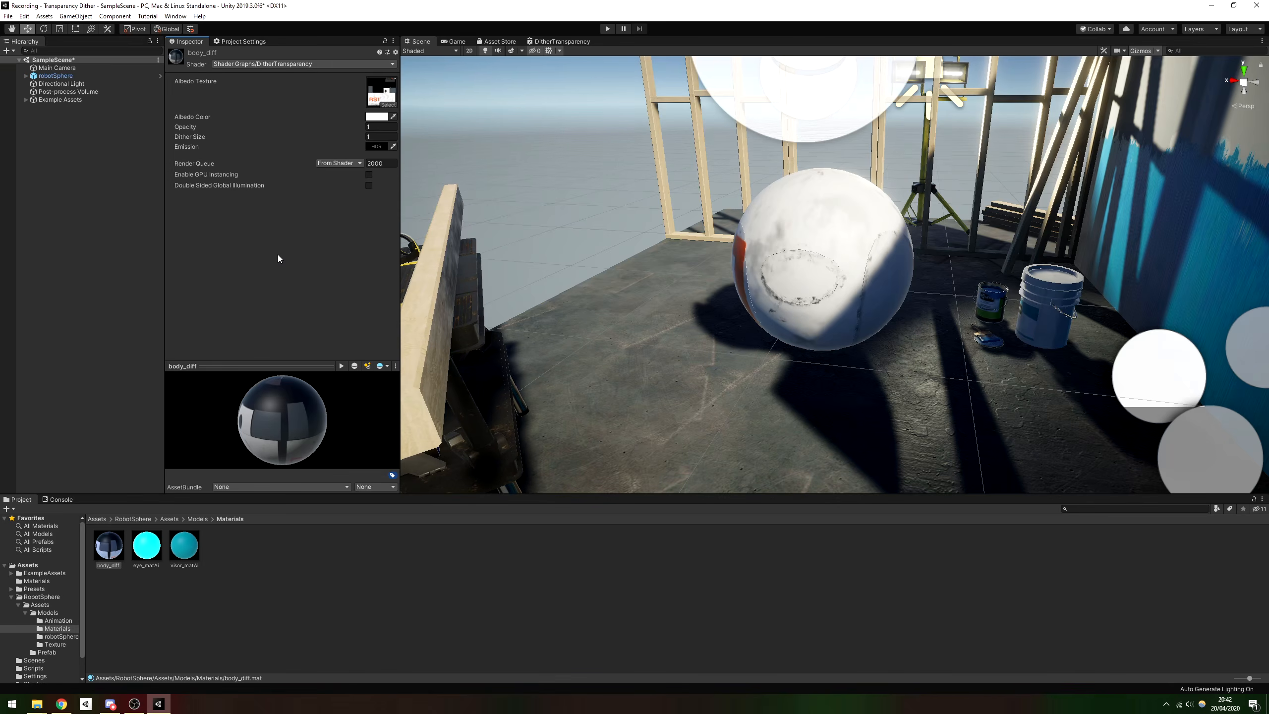
Step: Set the body_diff material's Emission to HDR green with G 255, alpha 255 and intensity 5
mouse_move(187, 127)
mouse_down()
mouse_move(169, 128)
mouse_move(189, 135)
mouse_up()
click(267, 338)
click(378, 147)
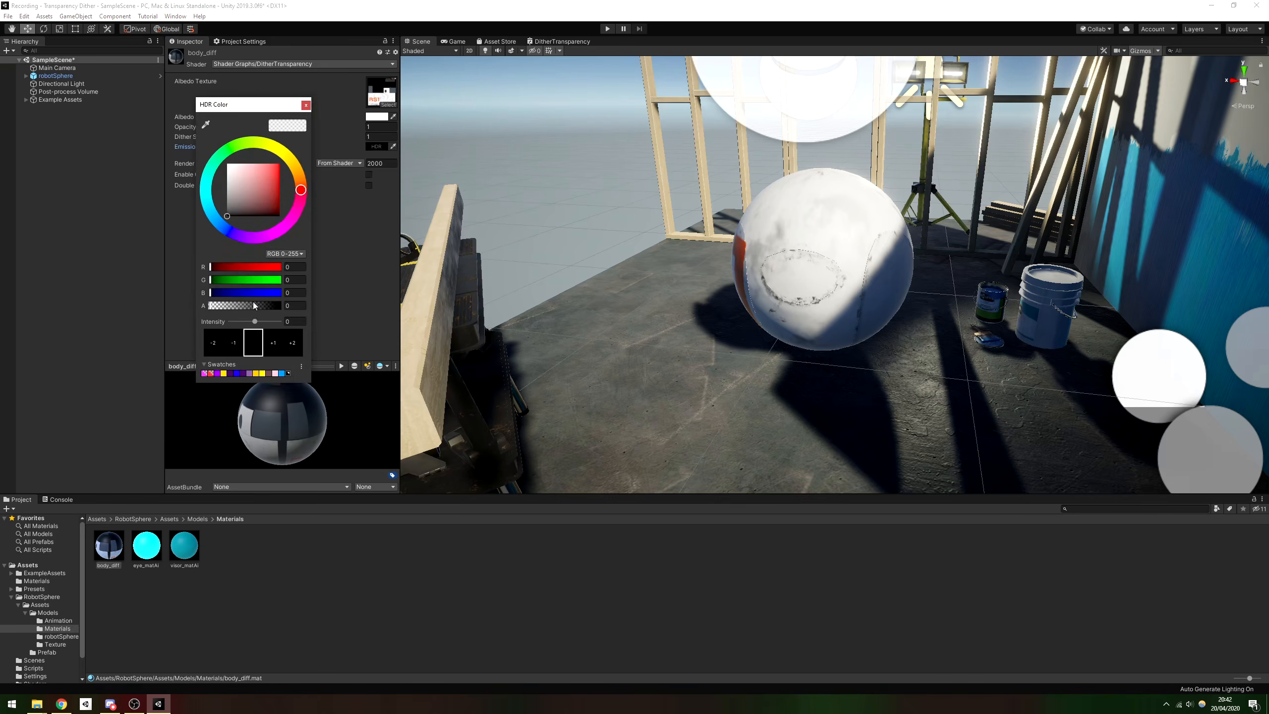
drag(253, 304, 314, 283)
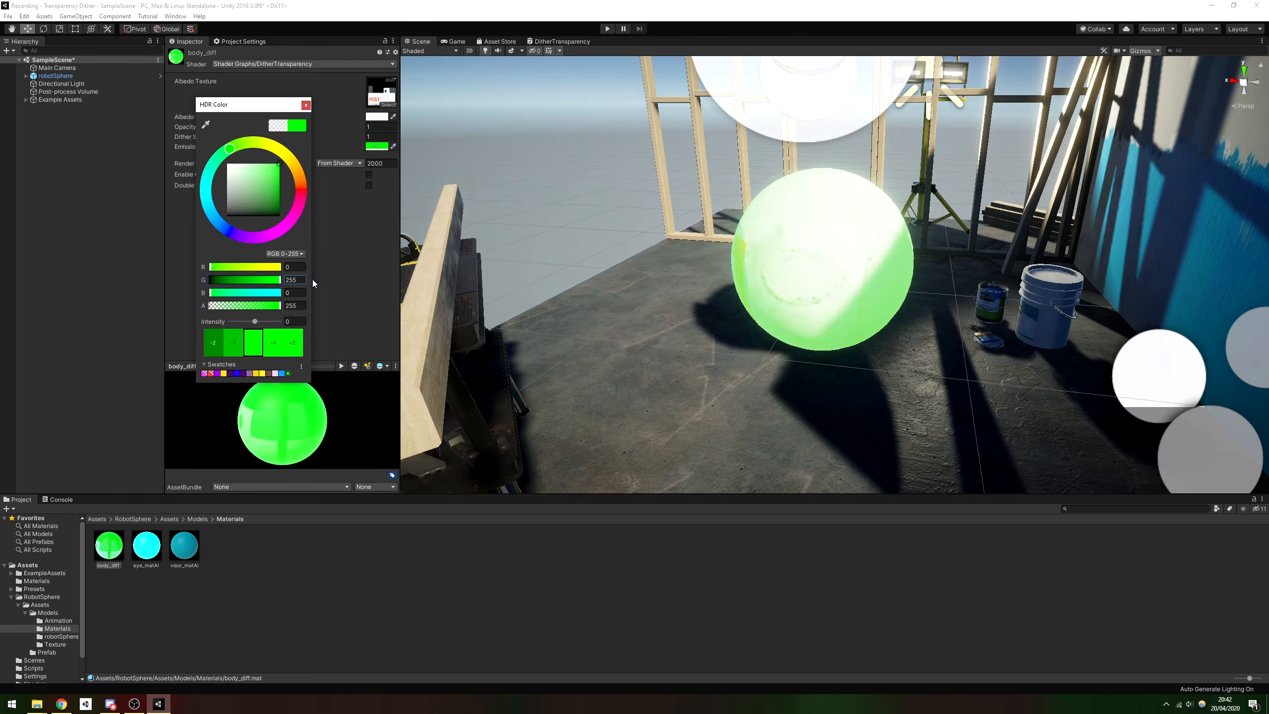
click(293, 321)
text(5)
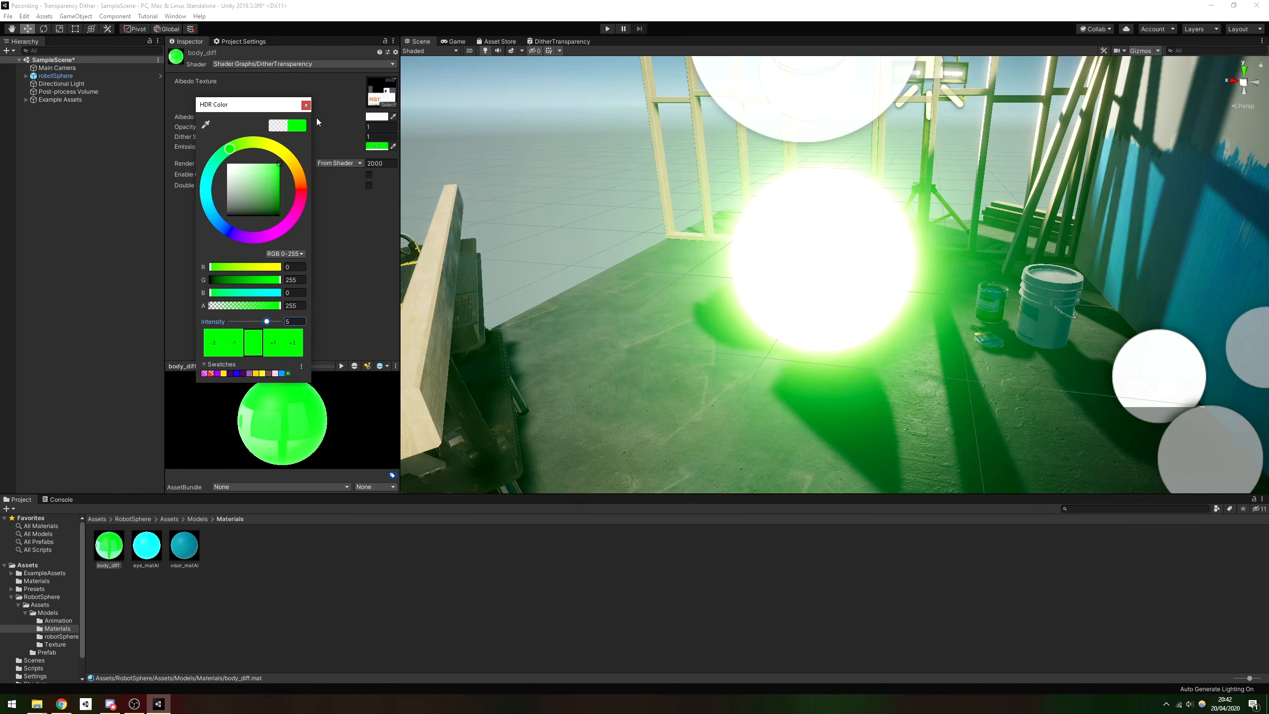
click(307, 105)
Step: Lower the body_diff material's Opacity to about 0.15
drag(196, 125, 181, 127)
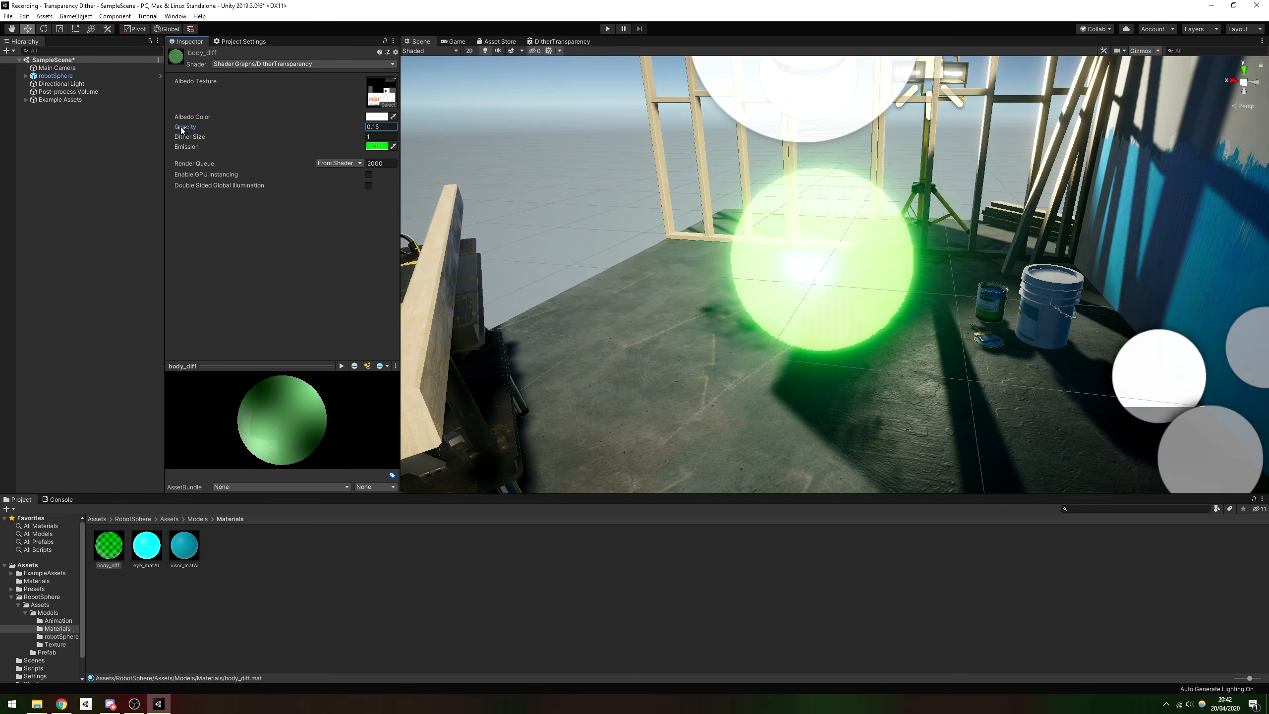